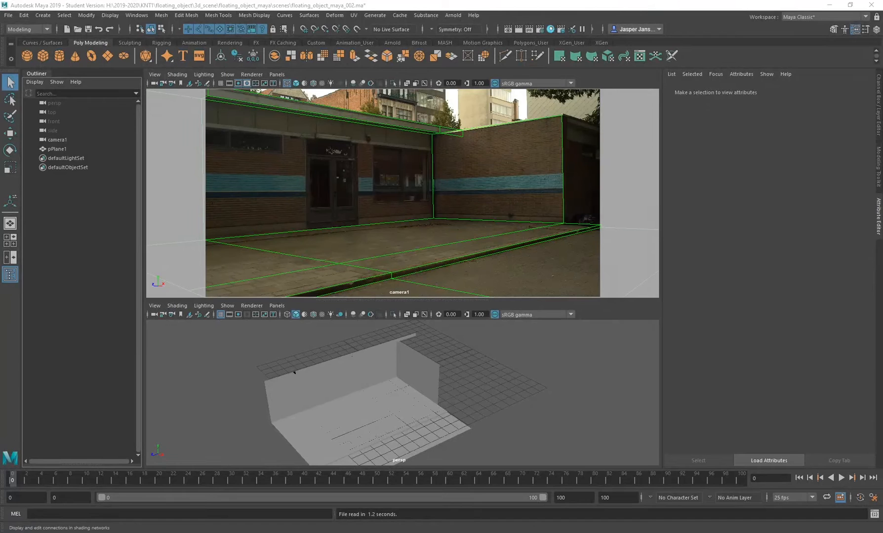
- Check the active renderer in the Render Settings and create an Arnold aiShadowMatte shader in the Hypershade
left_click_drag(384, 74, 496, 53)
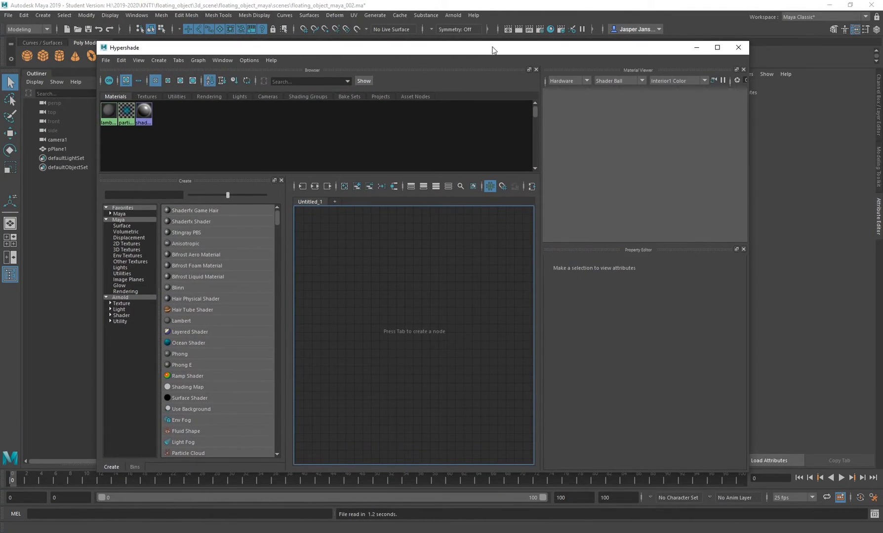
left_click(540, 29)
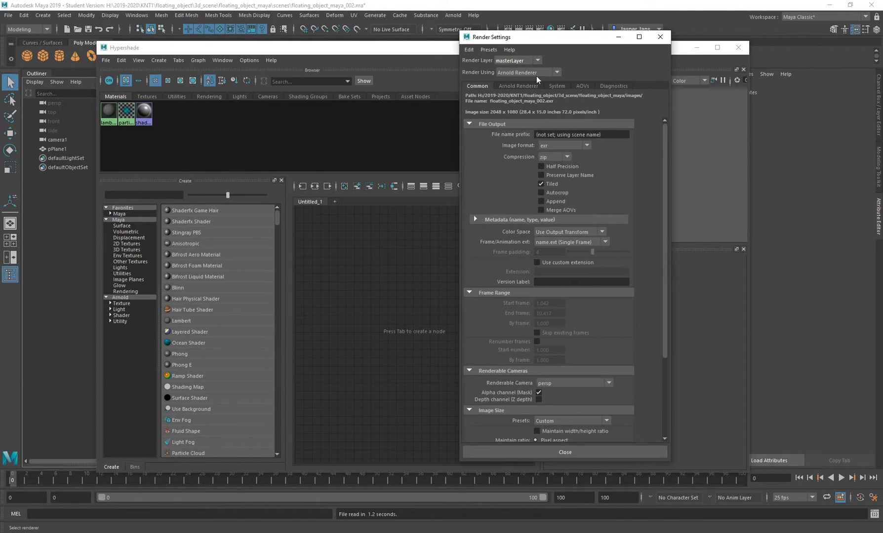
left_click(660, 36)
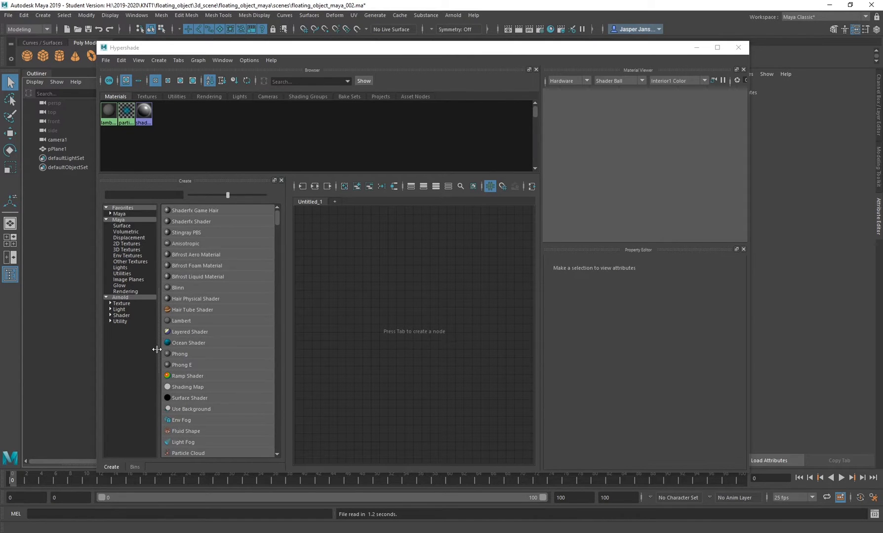
left_click(129, 315)
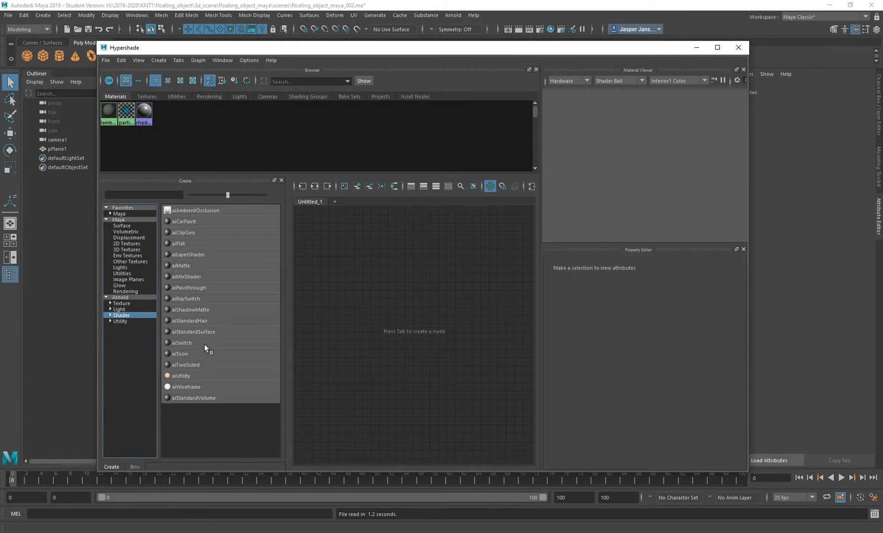
left_click(203, 310)
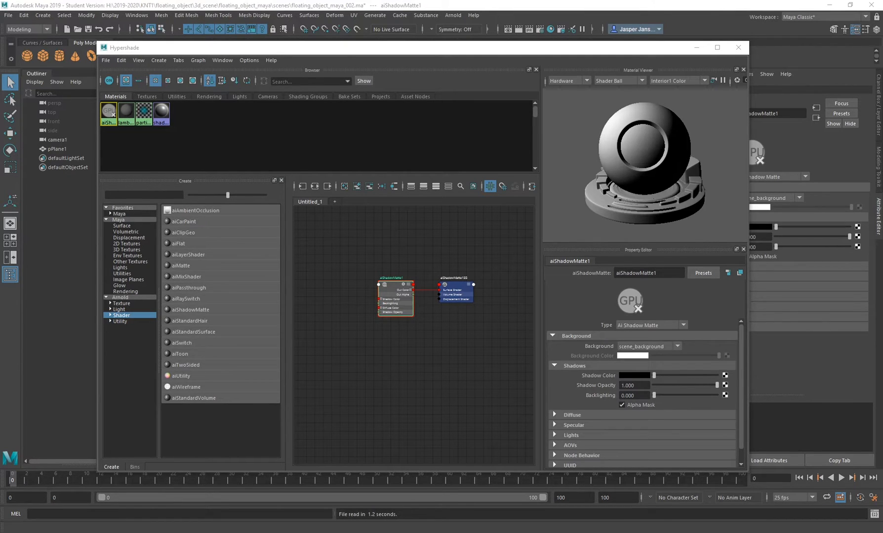
- Switch to the browser and review the Shadow Matte page of the Arnold for Maya user guide
left_click_drag(0, 118, 539, 60)
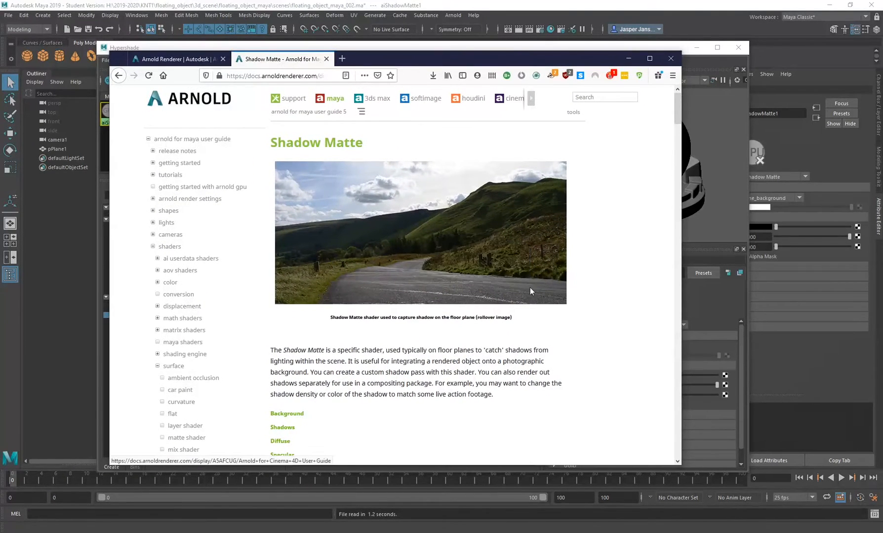
scroll(240, 368, "down", 1)
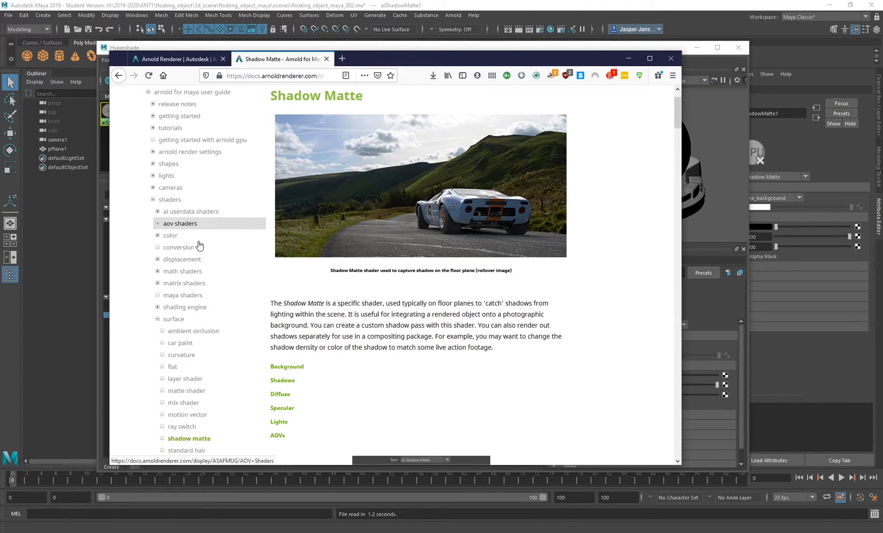
scroll(198, 336, "down", 2)
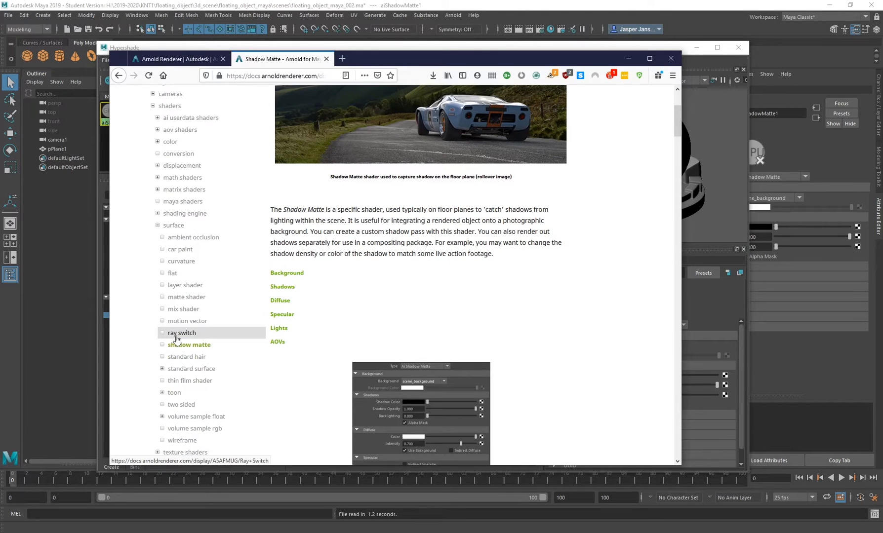
scroll(447, 247, "down", 15)
scroll(454, 194, "down", 18)
scroll(455, 194, "down", 15)
scroll(455, 190, "up", 8)
scroll(455, 190, "up", 4)
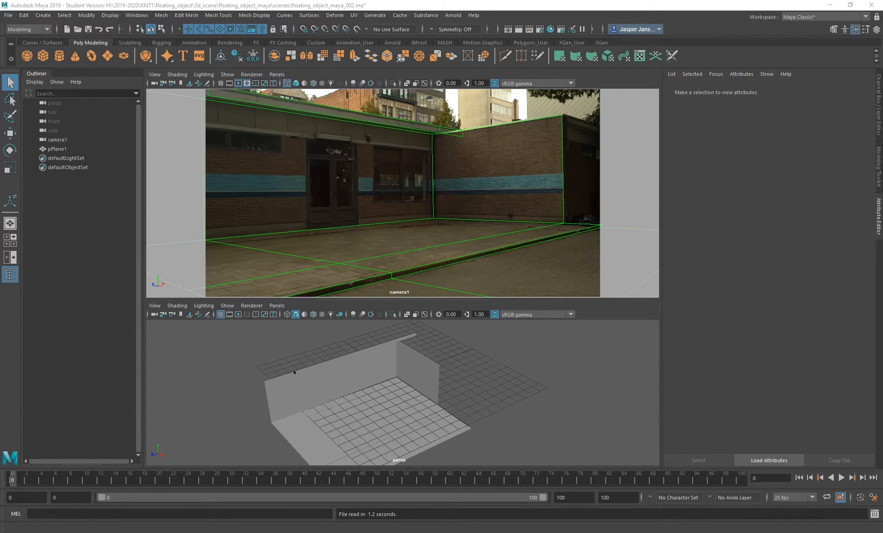
- Back in Maya's Hypershade, create an Arnold aiCameraProjection utility node and place it in front of the aiShadowMatte node
left_click_drag(0, 55, 523, 57)
left_click(157, 326)
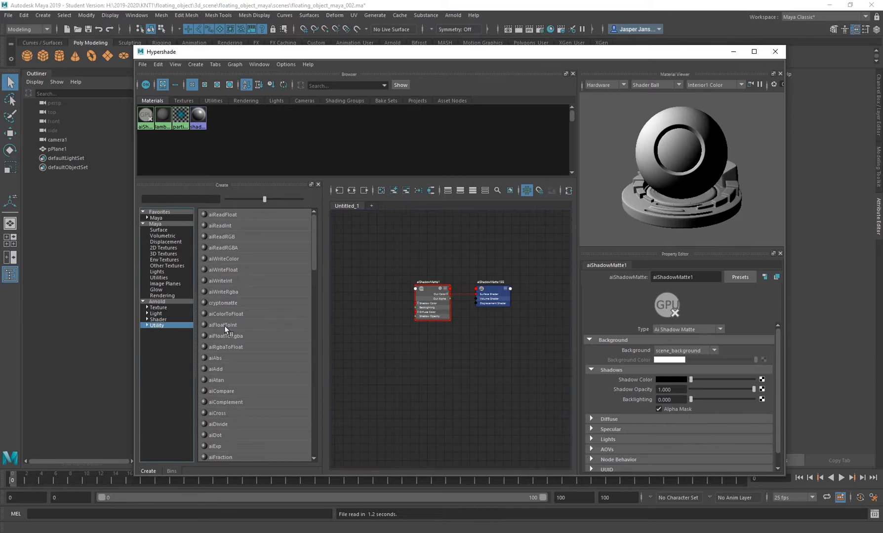
scroll(222, 368, "down", 10)
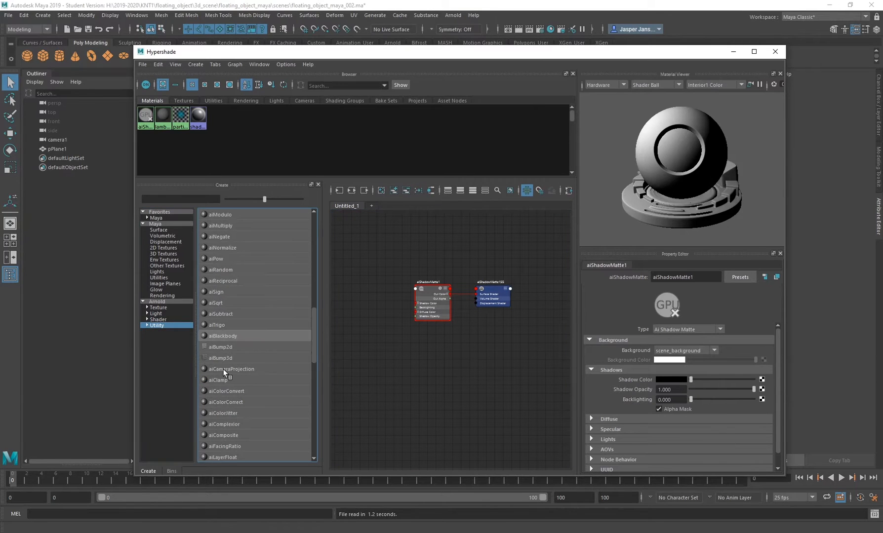
left_click(222, 369)
left_click_drag(453, 388, 376, 298)
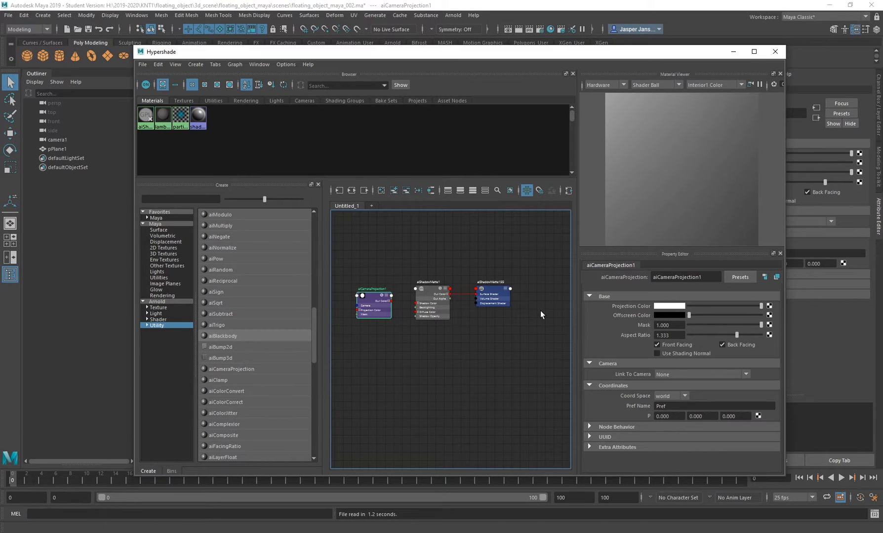
- Create an Arnold aiImage texture node in front of the camera projection node and load clean_plate_644.png into it
left_click_drag(465, 54, 462, 381)
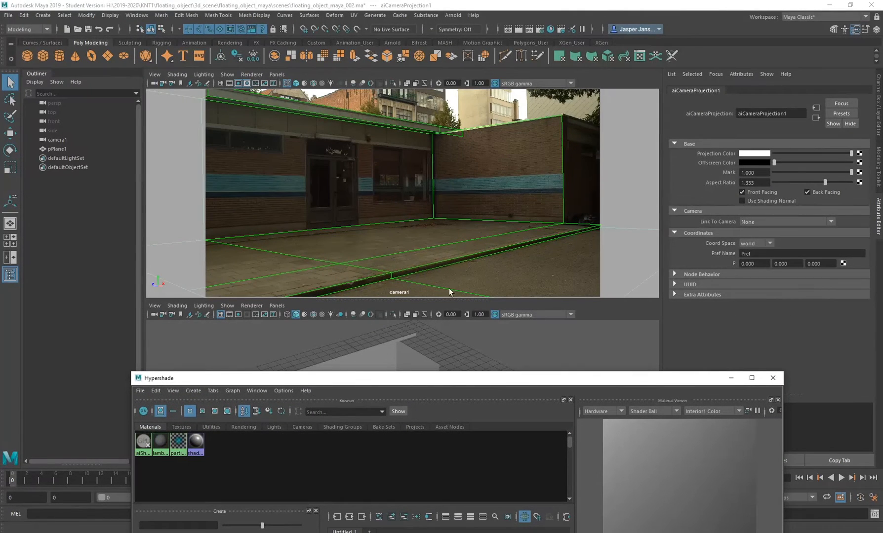
left_click_drag(434, 384, 413, 68)
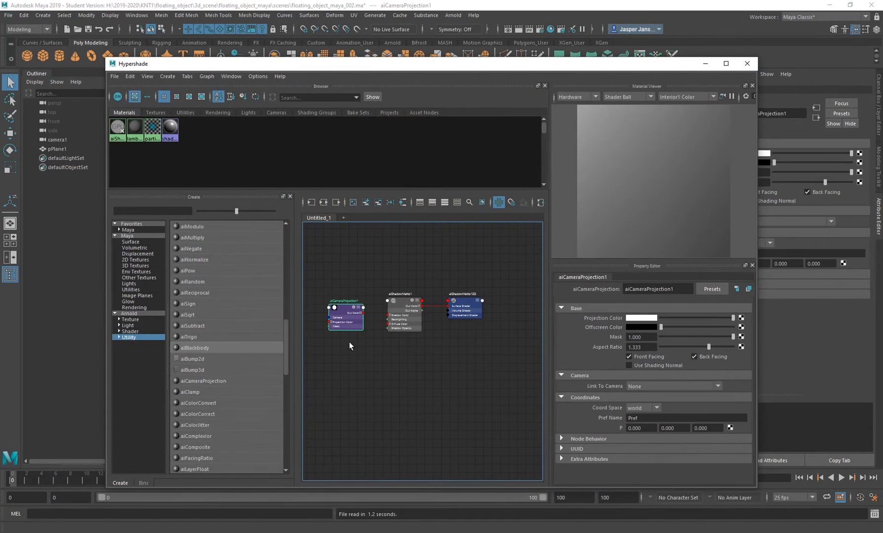
middle_click_drag(375, 365, 400, 391, "alt")
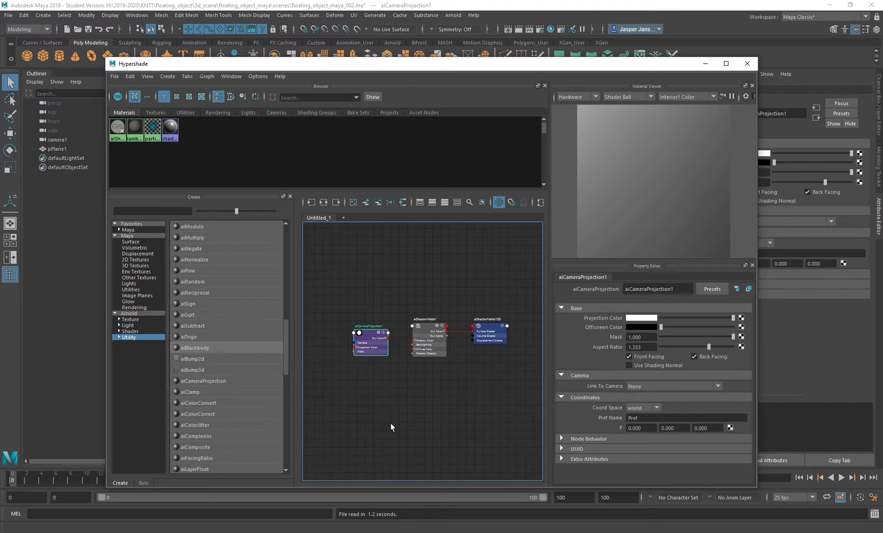
middle_click_drag(402, 427, 416, 428, "alt")
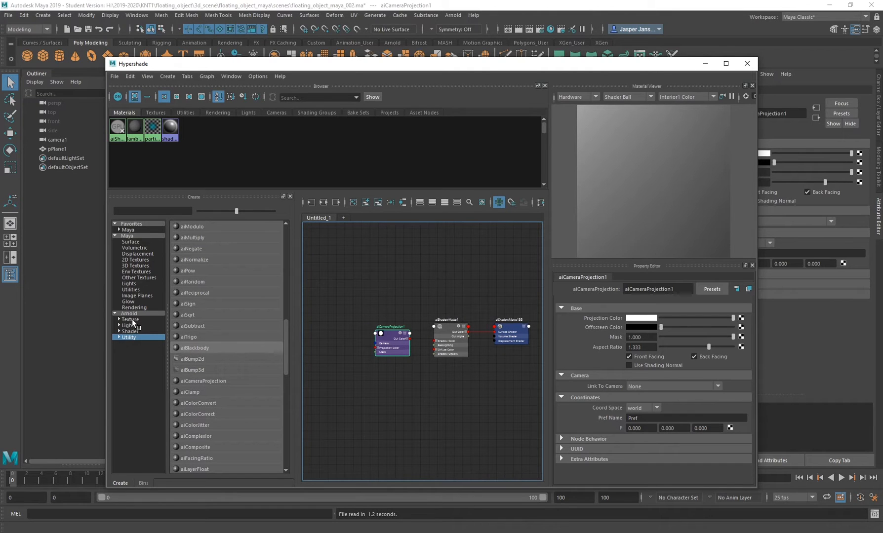
left_click(131, 319)
left_click(199, 260)
left_click_drag(423, 408, 319, 330)
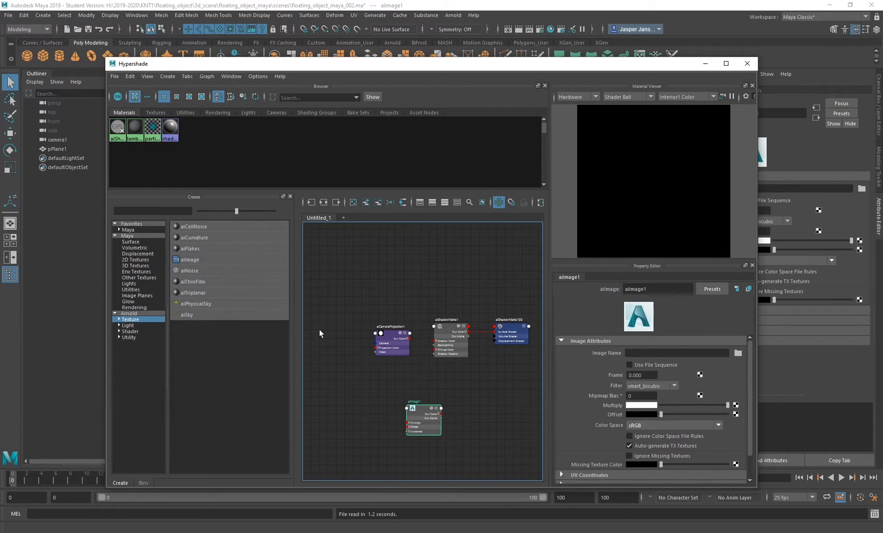
left_click(738, 353)
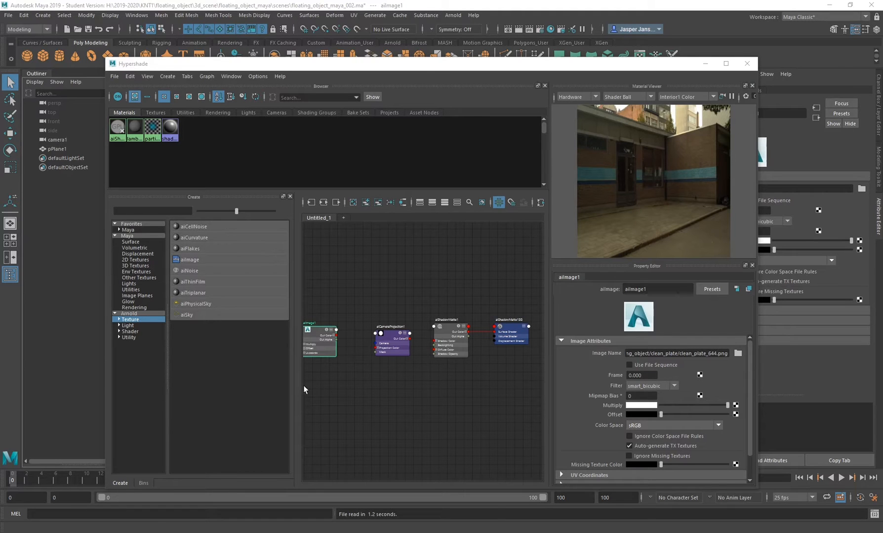
- Link the aiCameraProjection node to cameraShape1 and connect the aiImage node's Out Color to its Projection Color
right_click_drag(306, 332, 523, 401, "alt")
left_click(480, 334)
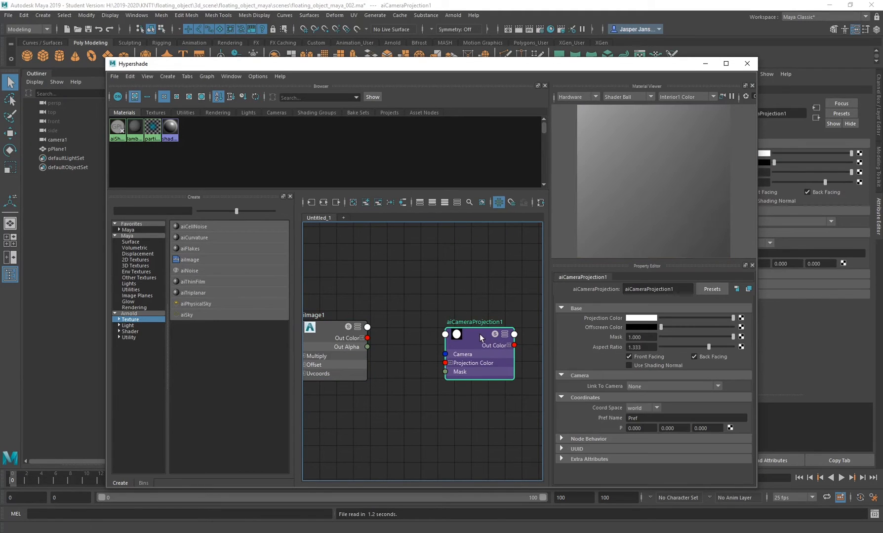
mouse_move(480, 335)
left_mouse_down()
mouse_move(457, 329)
mouse_move(464, 331)
left_mouse_up()
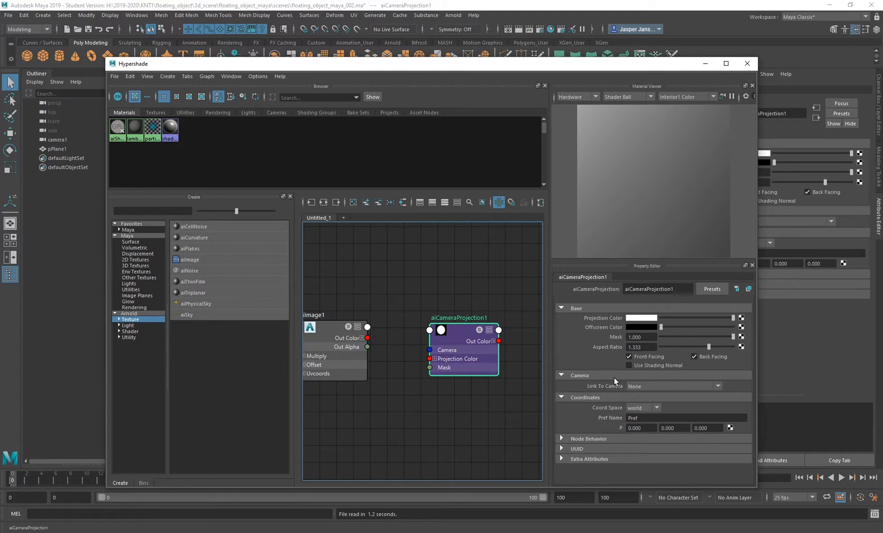
left_click(655, 386)
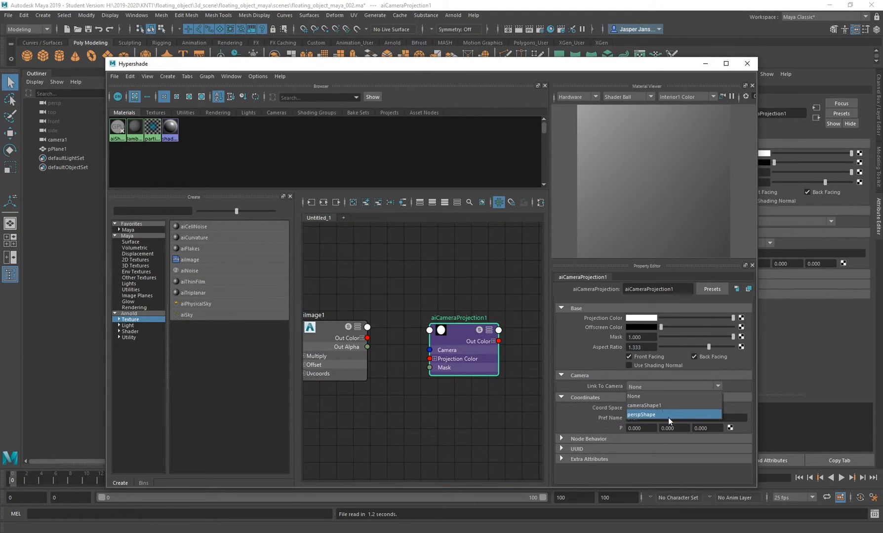
left_click(659, 405)
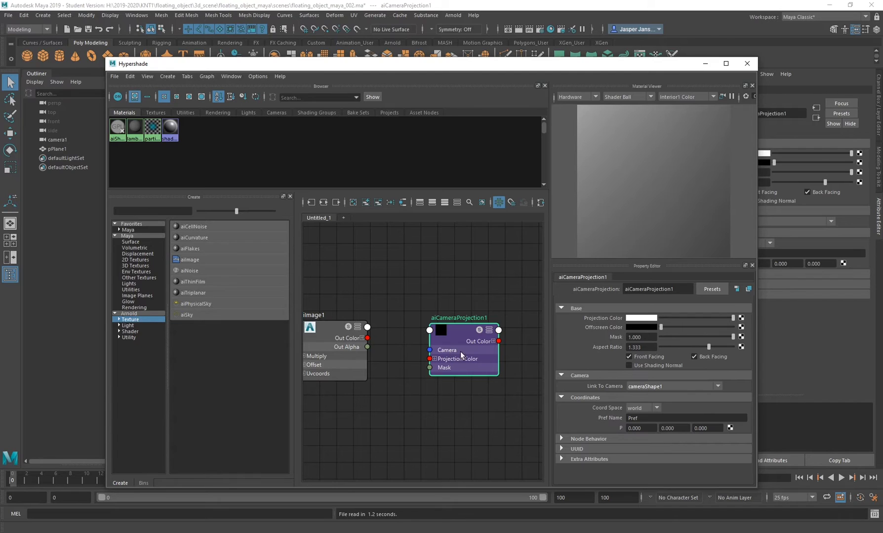
left_click_drag(329, 333, 446, 359)
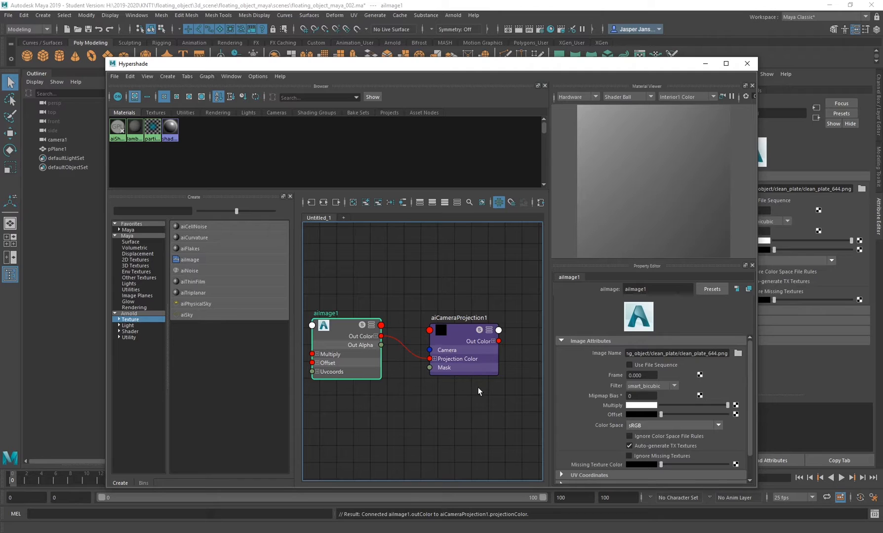
- Look up camera1's film aspect ratio and set the aiCameraProjection node's aspect ratio to 1.9
left_click(455, 329)
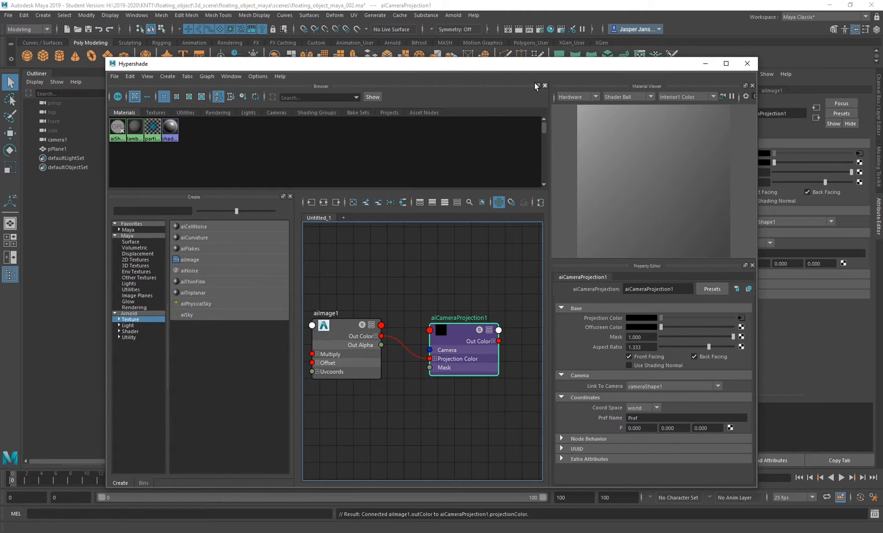
left_click_drag(491, 67, 500, 406)
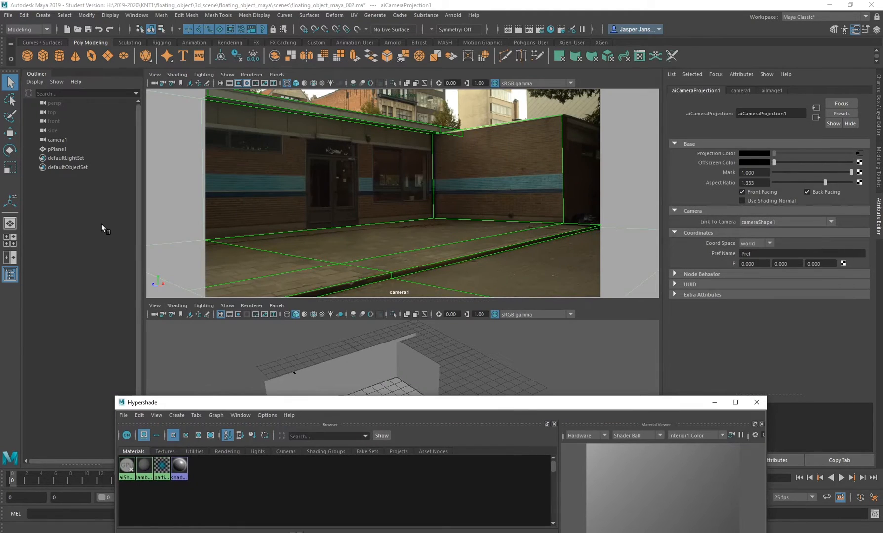
left_click(61, 139)
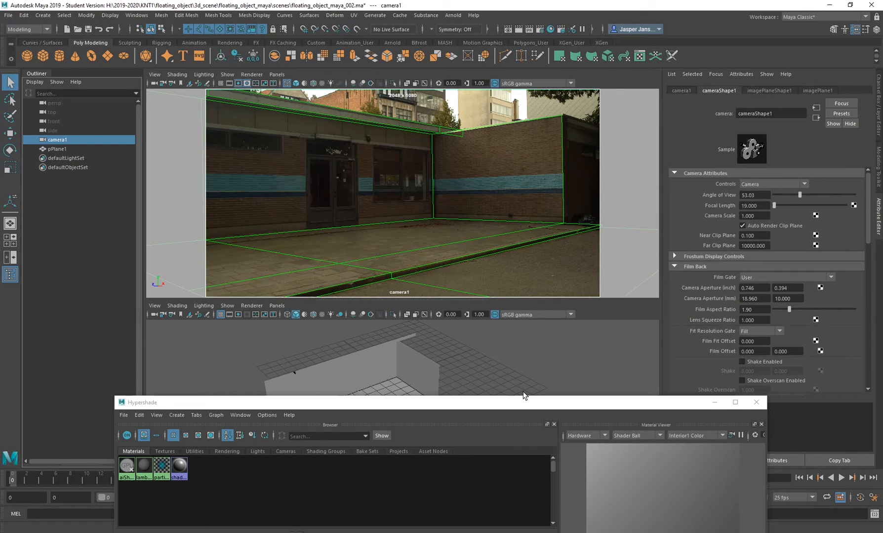
left_click_drag(495, 403, 471, 56)
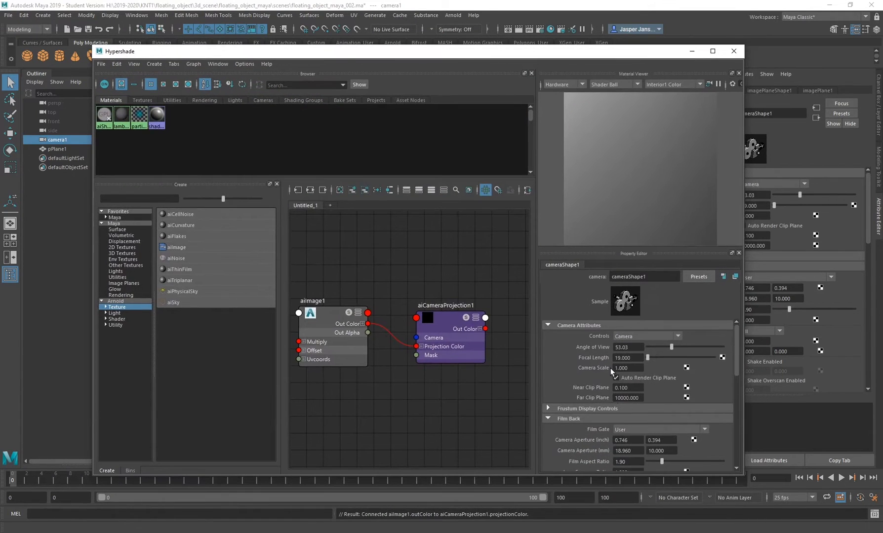
left_click(458, 328)
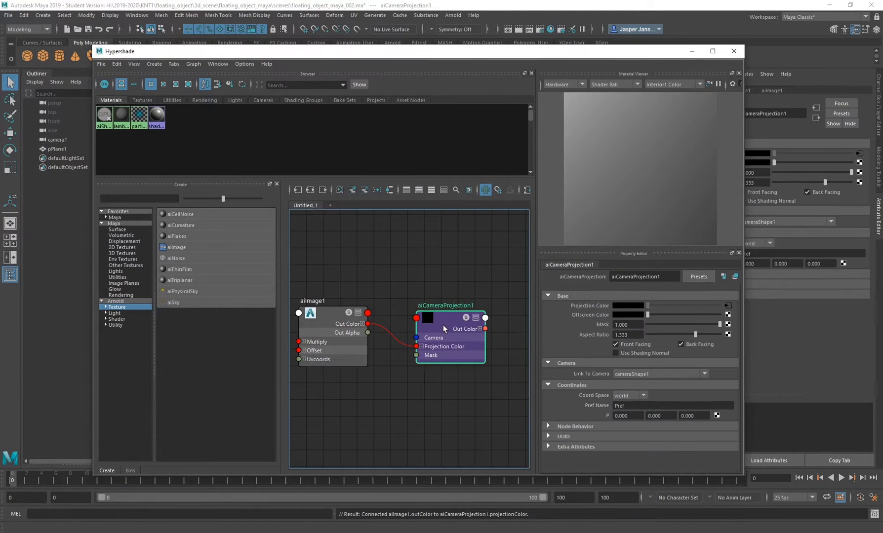
left_click(634, 335)
type("1.9")
key("Return")
- Set the aiShadowMatte shader's Background to background_color
middle_click_drag(525, 278, 408, 263, "alt")
left_click(478, 274)
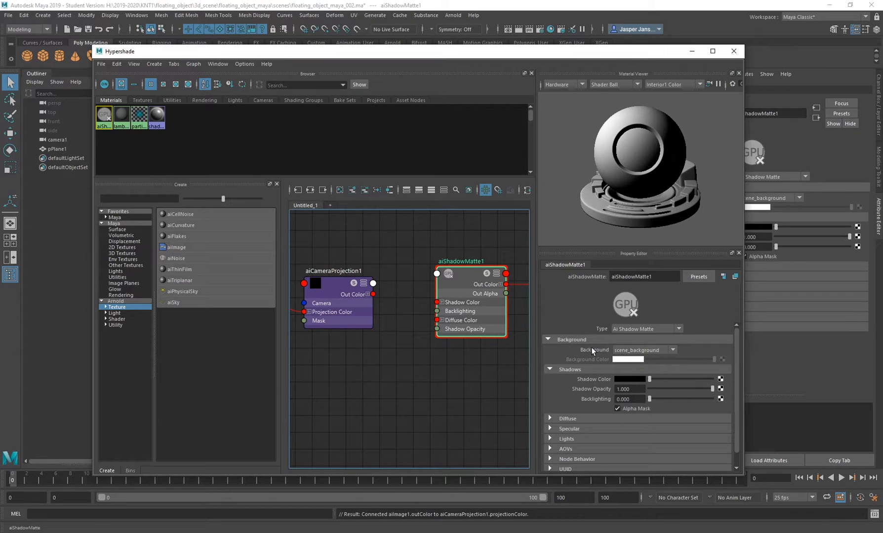
left_click(666, 350)
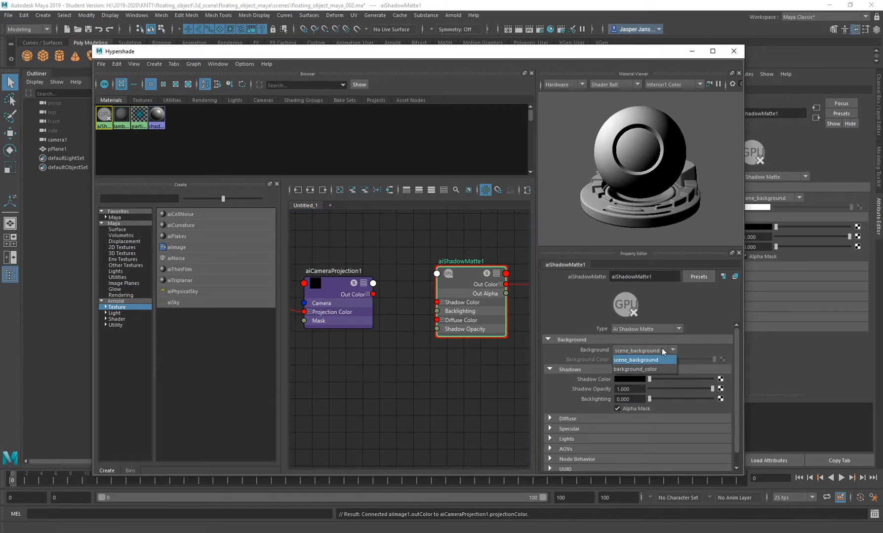
left_click(628, 361)
left_click_drag(410, 53, 441, 381)
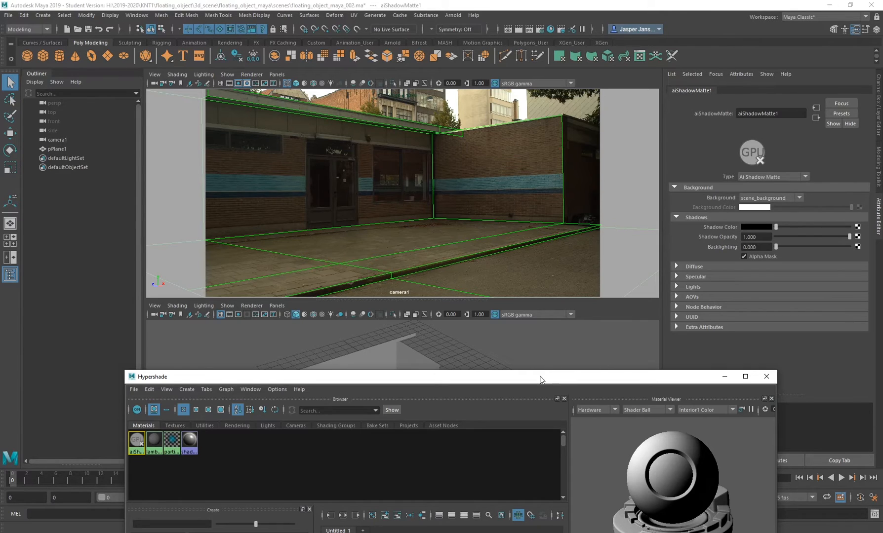
left_click_drag(540, 376, 501, 69)
left_click(656, 363)
left_click(654, 375)
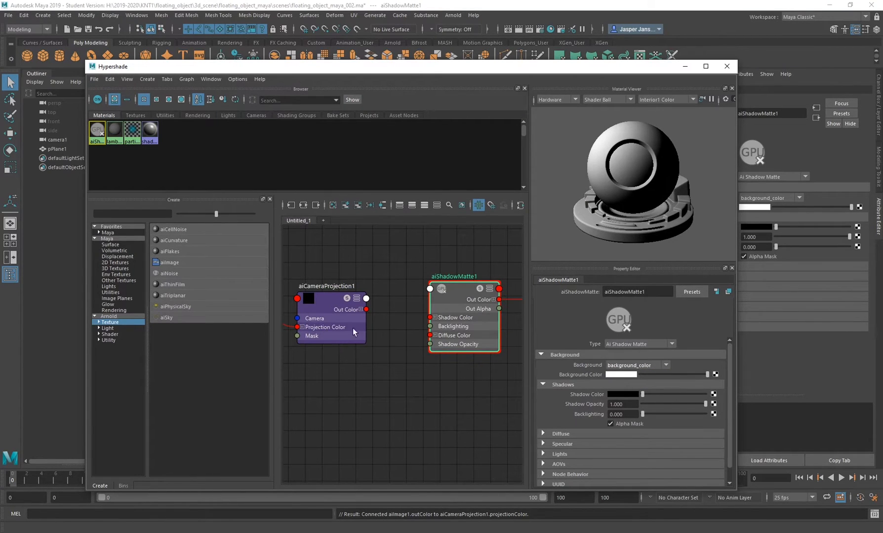
- Undo the stray last action and connect the aiCameraProjection node's Out Color to the aiShadowMatte node's backgroundColor
key("ctrl+z")
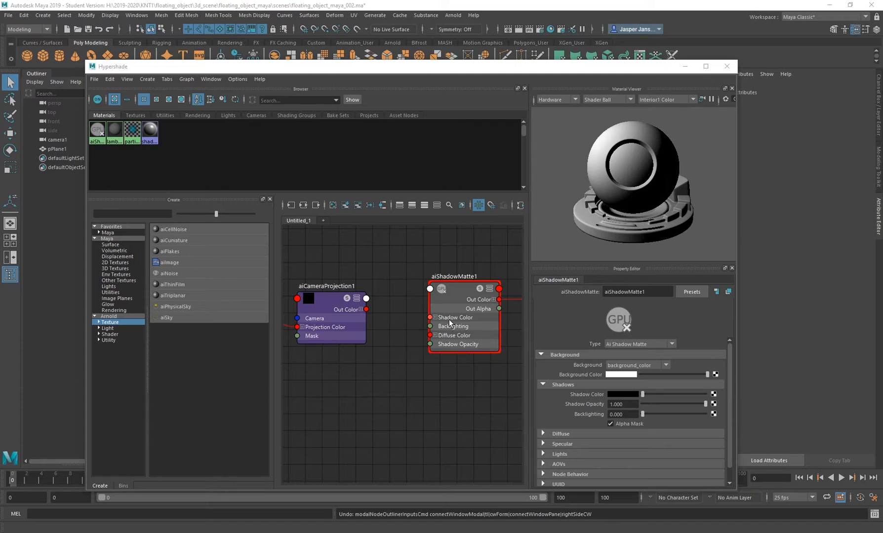
left_click_drag(366, 309, 398, 326)
left_click_drag(427, 288, 430, 289)
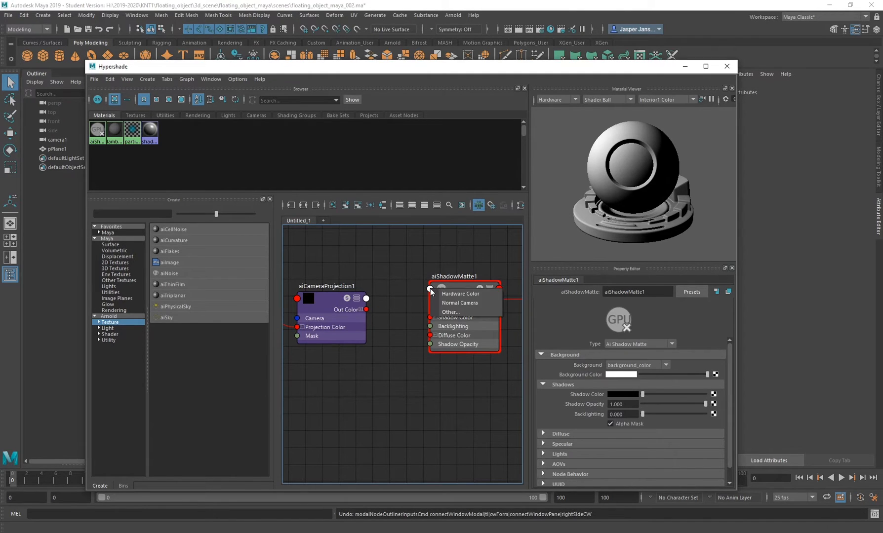
left_click(466, 312)
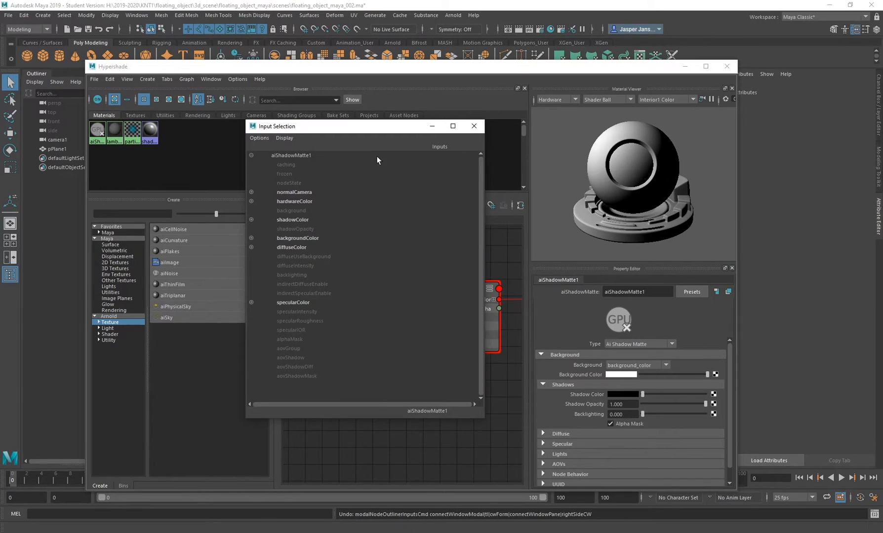
left_click(296, 238)
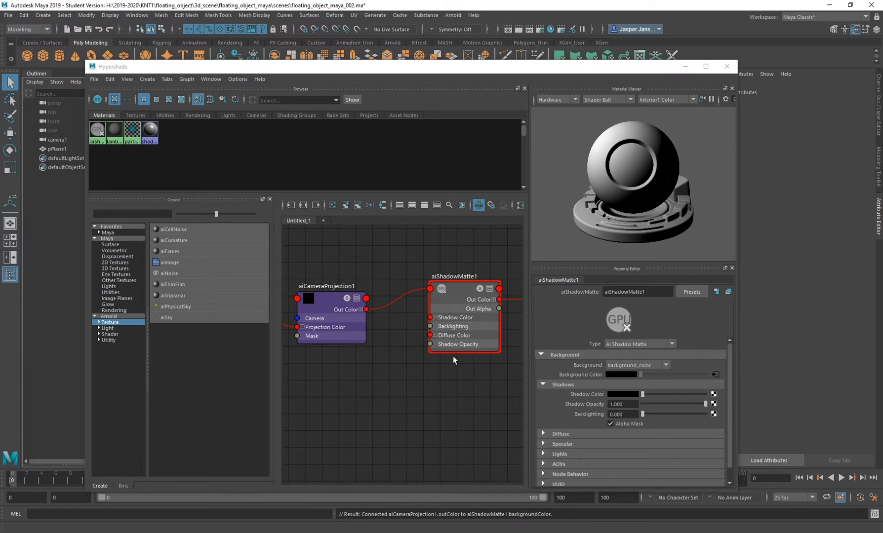
- Select the building geometry (pPlane1) in the camera view and assign the aiShadowMatte1 material to it
left_click_drag(456, 74, 462, 208)
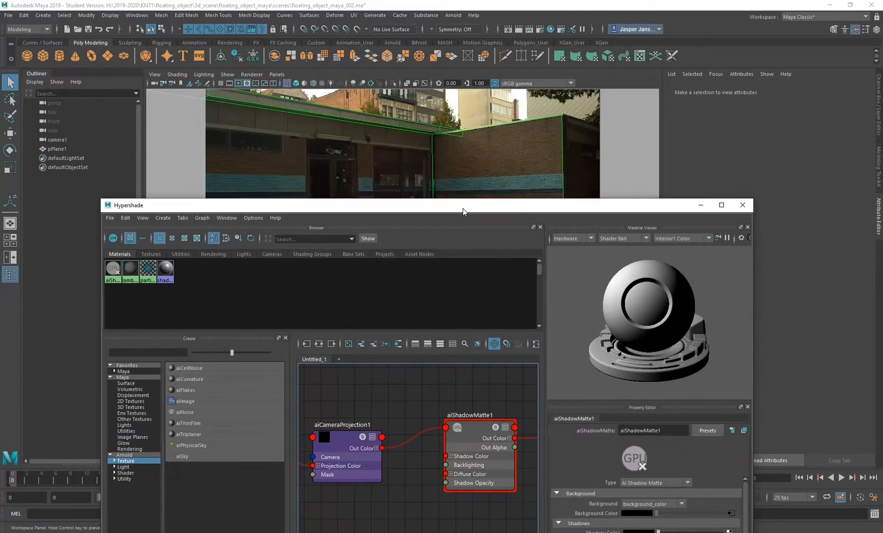
left_click(433, 147)
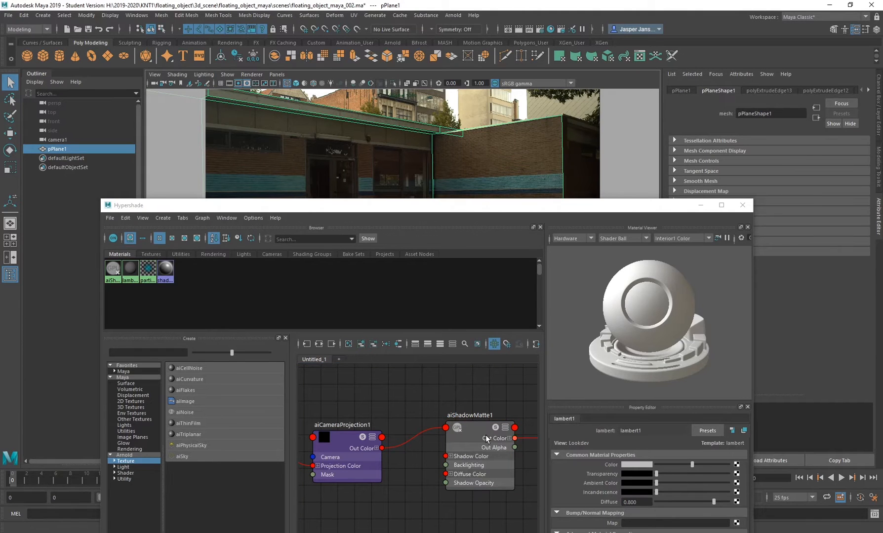
right_click_drag(466, 429, 459, 358)
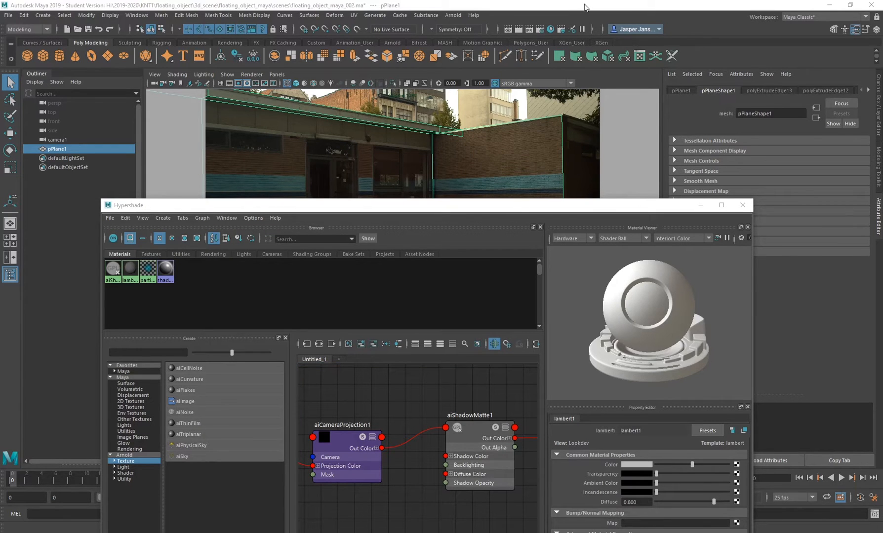
- Create a polygon sphere with a radius of 100, 40 axis subdivisions and 40 height subdivisions
left_click_drag(641, 209, 639, 390)
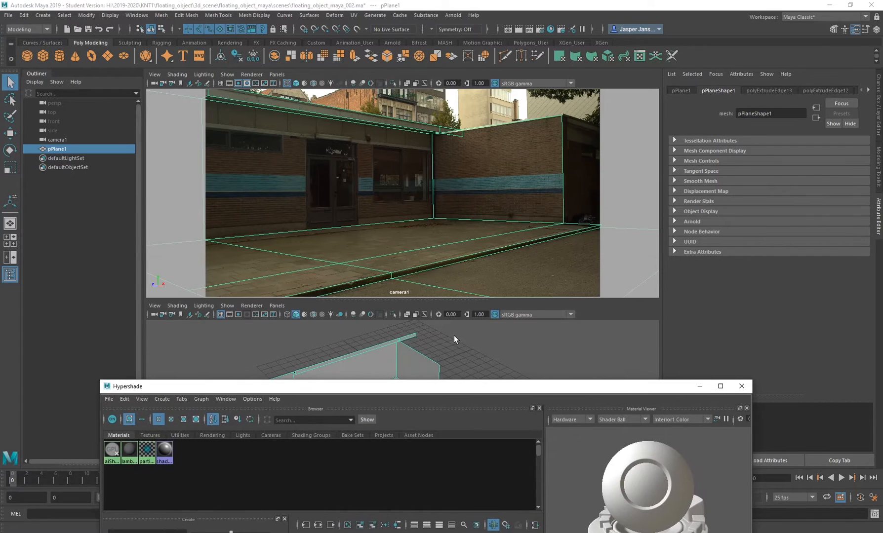
left_click(27, 56)
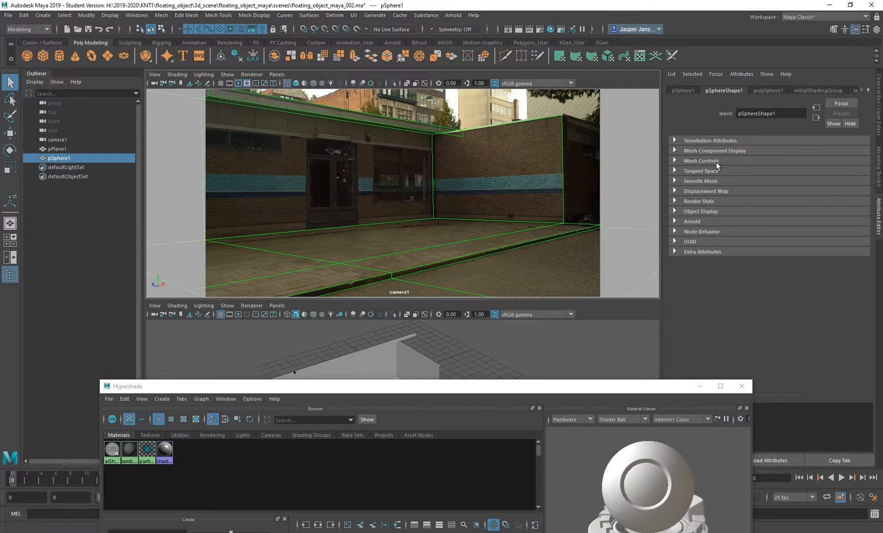
key("ctrl+a")
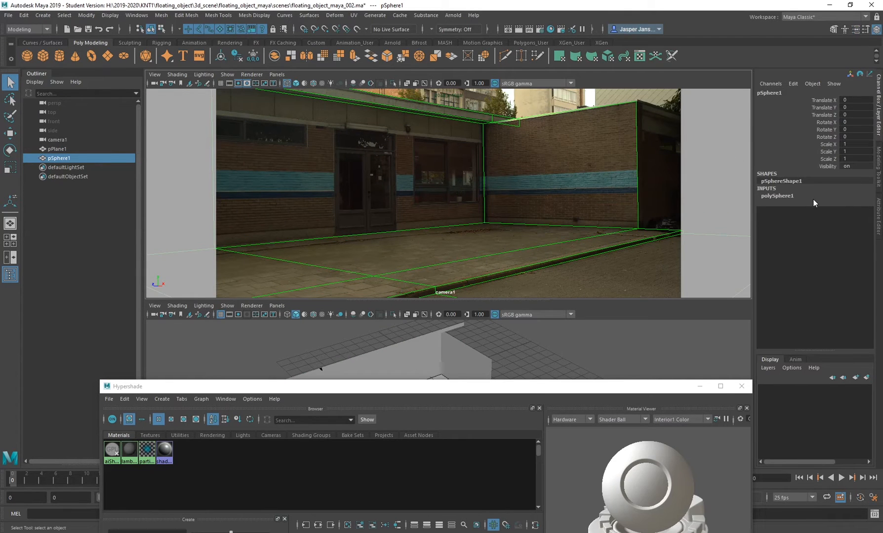
left_click(785, 195)
double_click(853, 203)
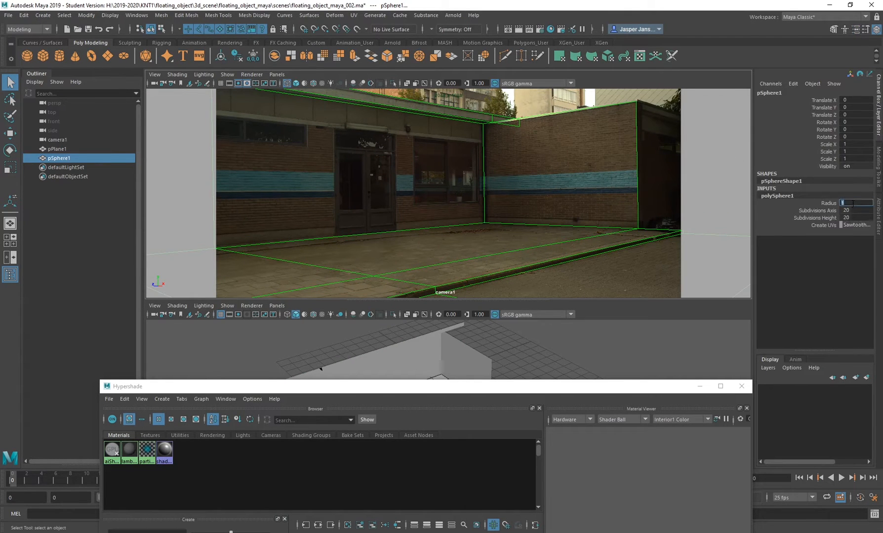
type("100")
key("Return")
key("Tab")
type("40")
key("Tab")
type("40")
key("Return")
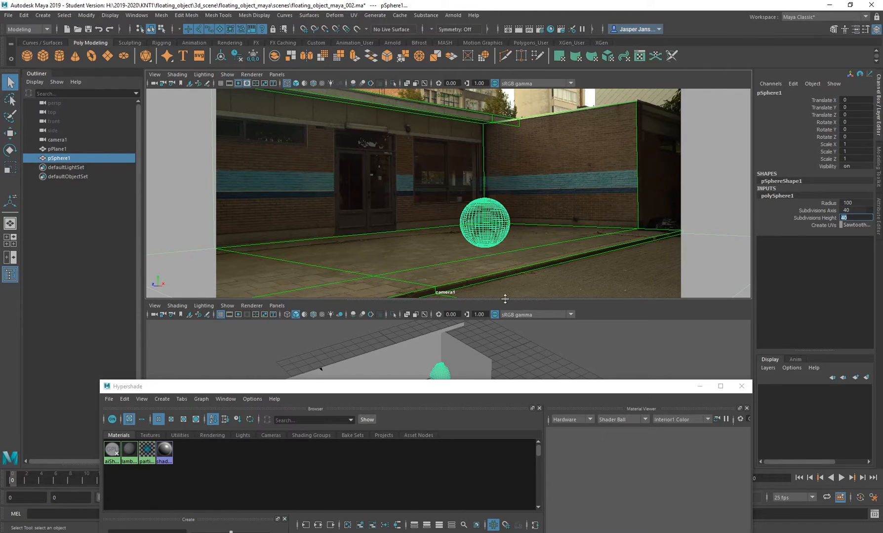
- Move the sphere away from the wall corner and raise it above the pavement, to about X 275, Y 145, Z 555
left_click(434, 375)
left_click_drag(436, 387, 443, 444)
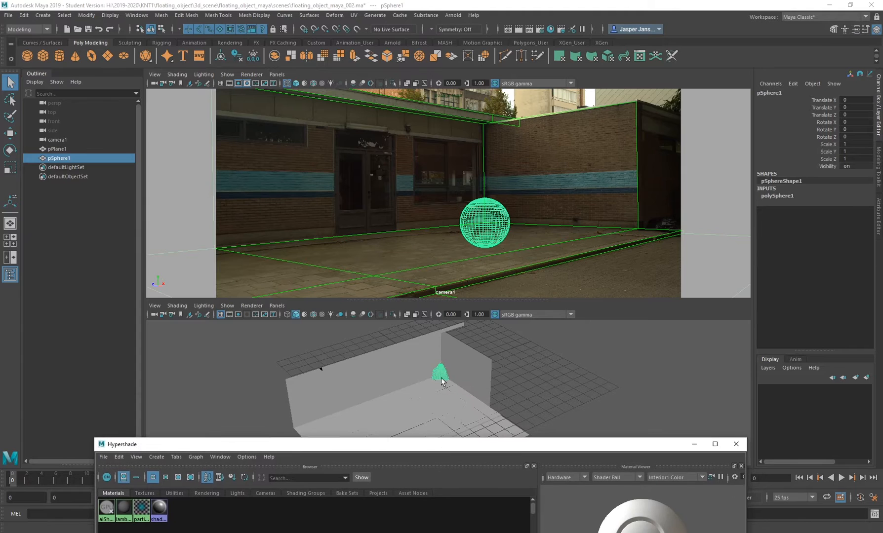
left_click(441, 377)
key("w")
left_click_drag(425, 400, 394, 435)
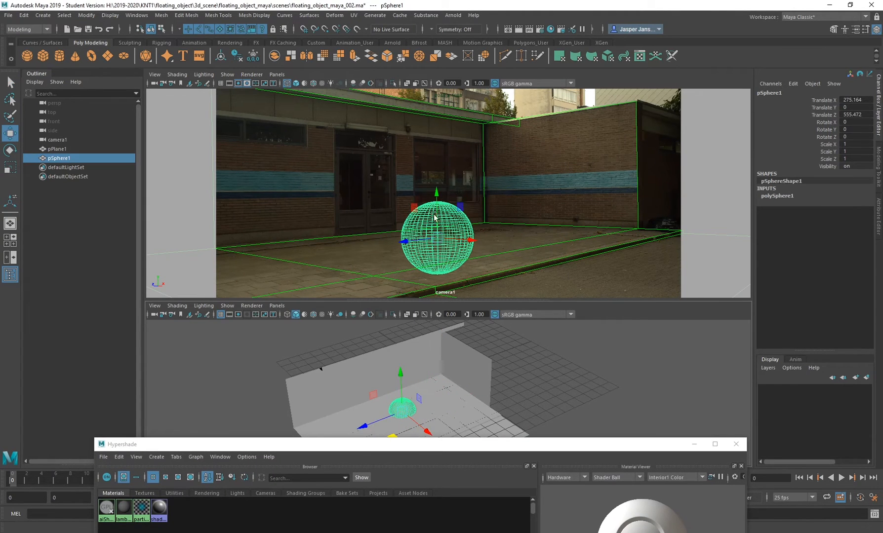
left_click_drag(436, 196, 436, 143)
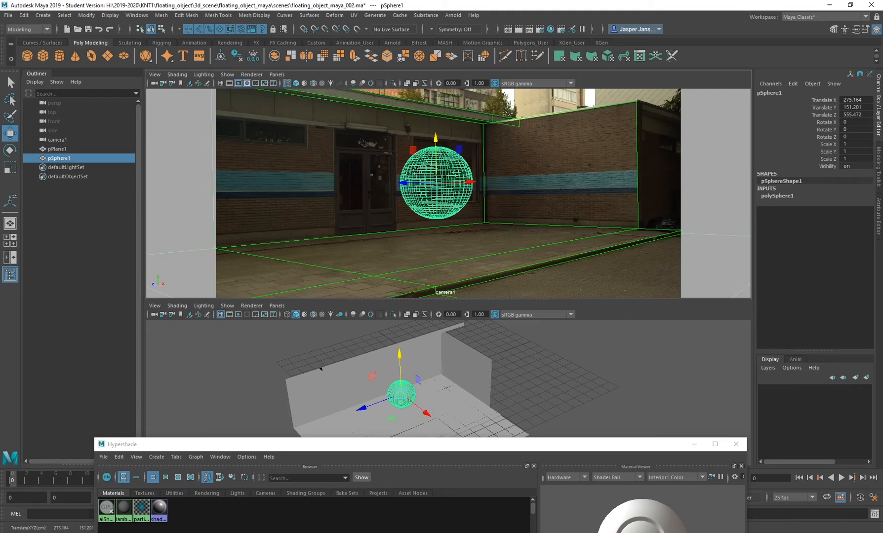
left_click_drag(442, 153, 442, 157)
- Create an Arnold aiStandardSurface shader and arrange its nodes below the shadow matte network
left_click_drag(454, 447, 482, 99)
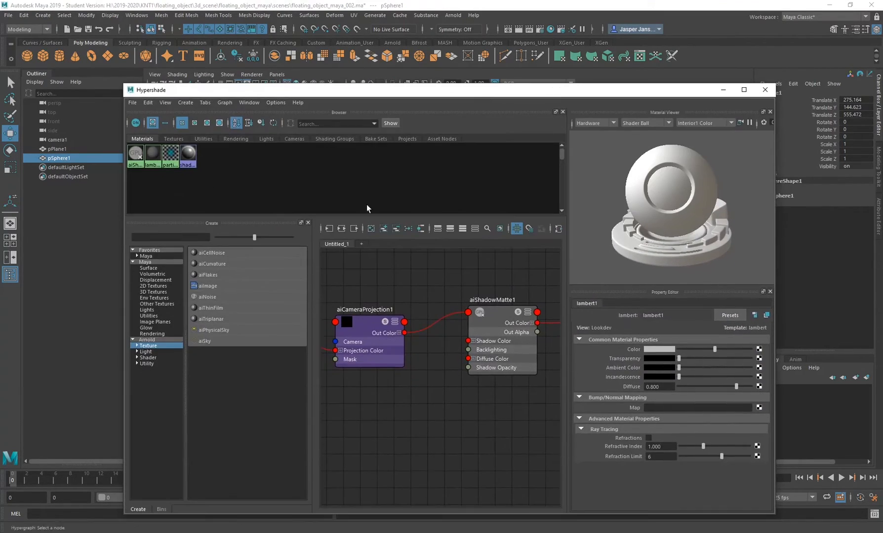
left_click(149, 357)
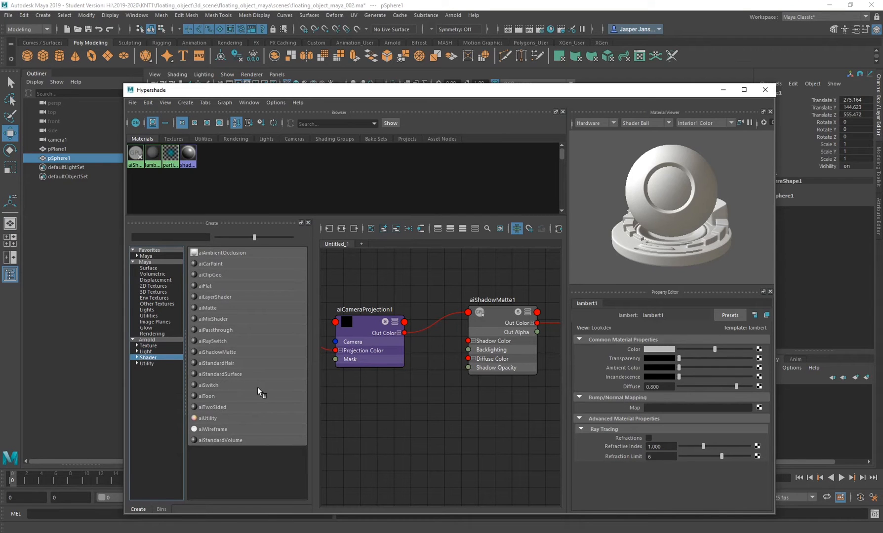
left_click(234, 374)
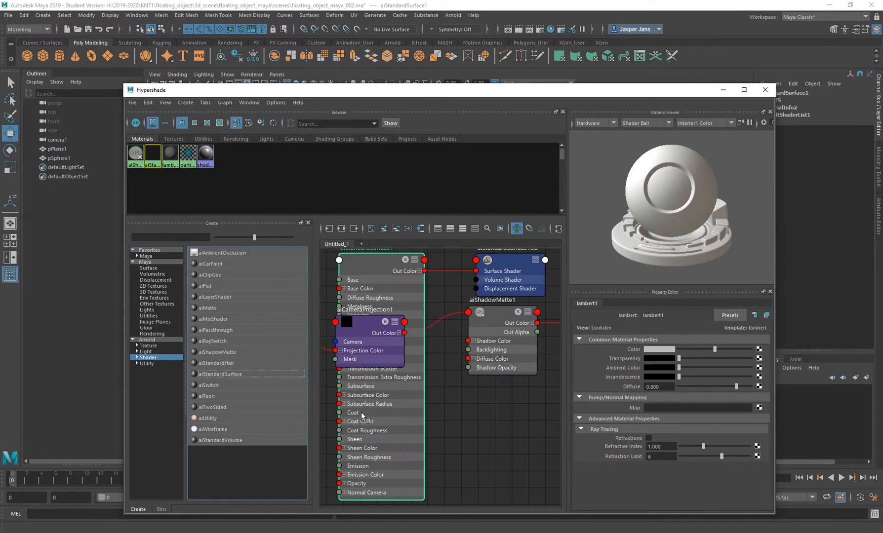
left_click_drag(545, 275, 545, 277)
left_click_drag(501, 263, 498, 436)
middle_click_drag(432, 424, 436, 346, "alt")
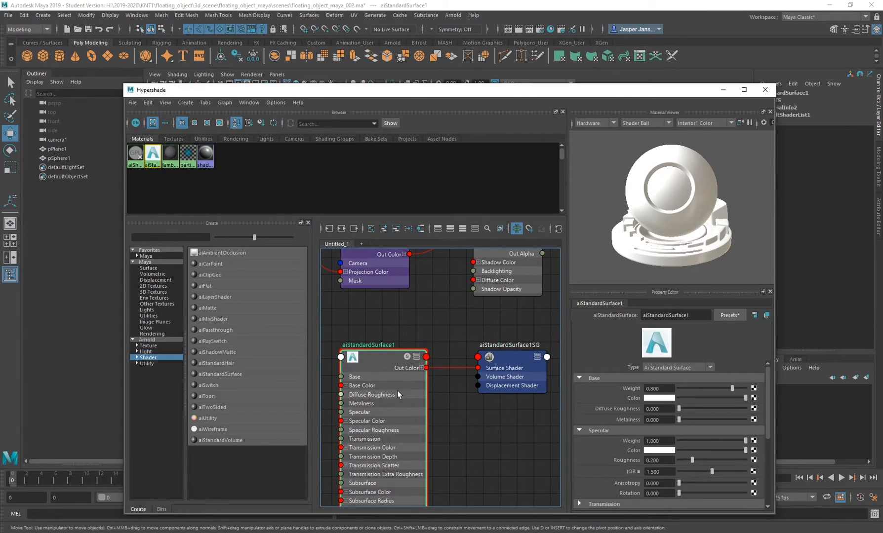
- Assign the aiStandardSurface1 material to the sphere, reselecting the sphere in the camera view
right_click(365, 364)
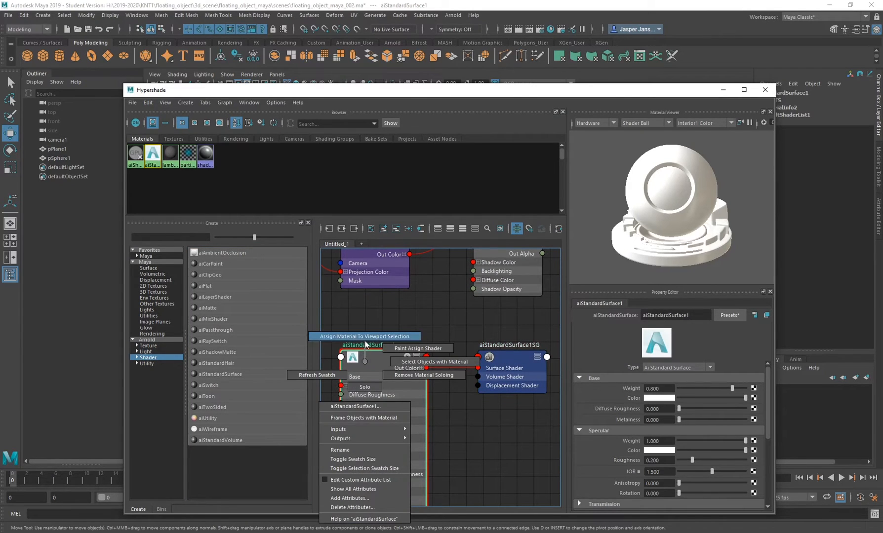
left_click(366, 337)
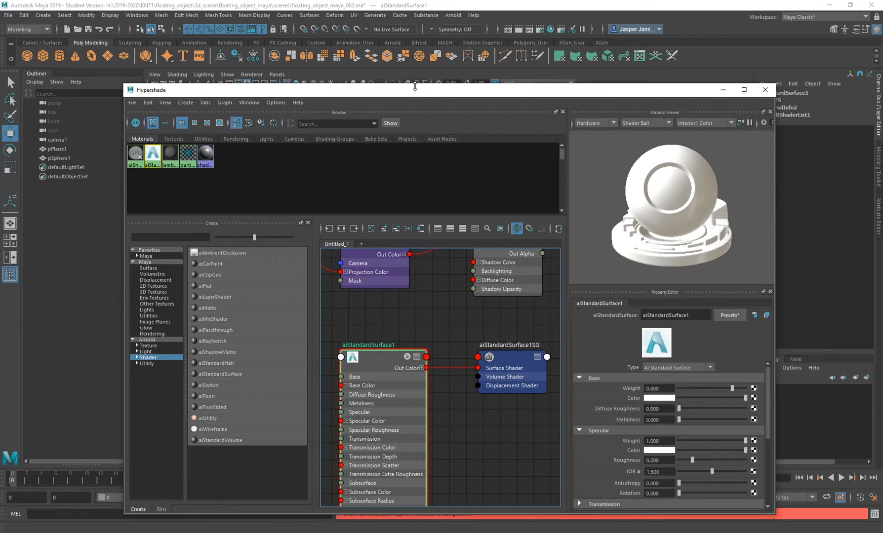
left_click_drag(410, 91, 406, 182)
left_click(418, 180)
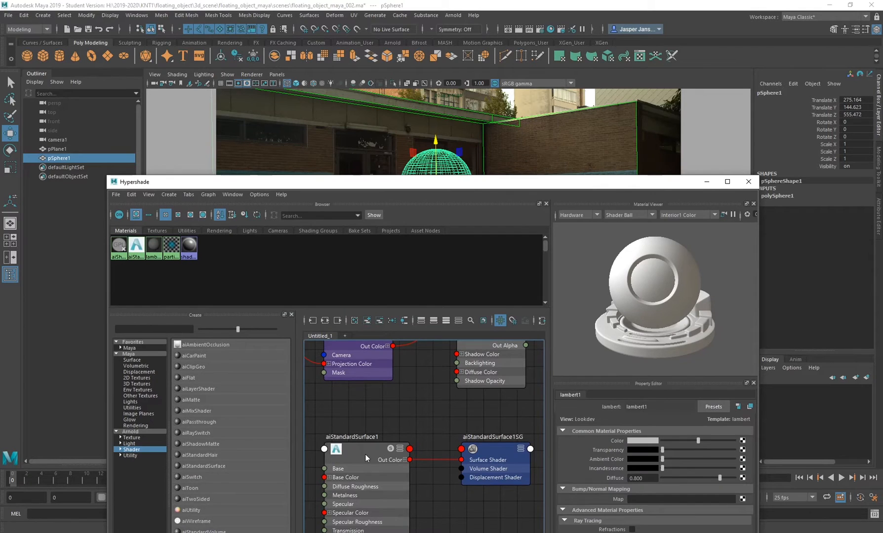
right_click_drag(362, 449, 355, 360)
- Set the aiStandardSurface1 material's Metalness to 1 and close the Hypershade
left_click(362, 448)
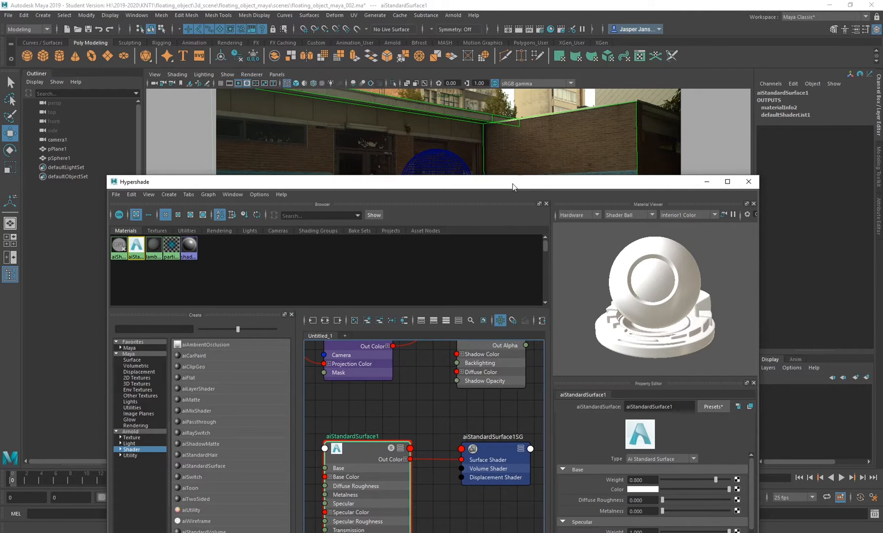
left_click_drag(512, 184, 344, 78)
left_click(483, 404)
type("1")
key("Return")
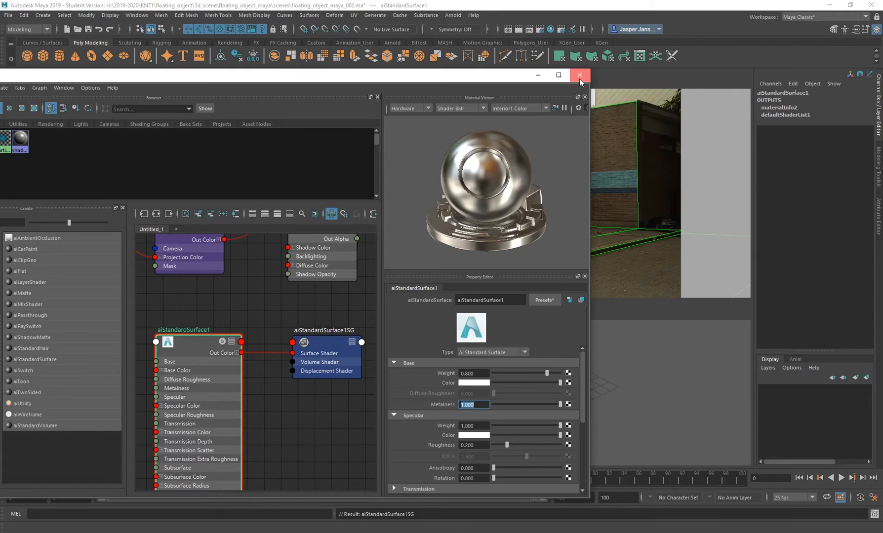
left_click(579, 75)
- Render the scene through cameraShape1 in the Arnold RenderView and inspect the sphere against the projected clean plate
key("q")
left_click(88, 29)
left_click(453, 15)
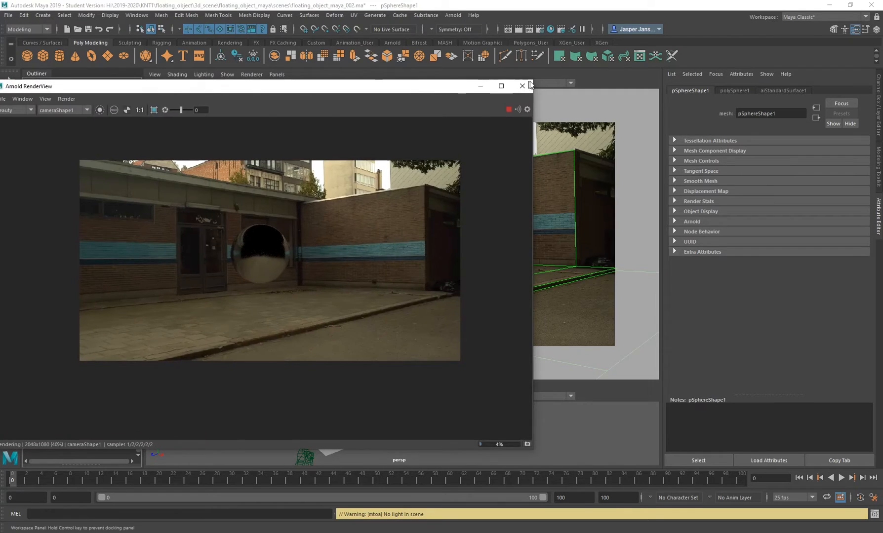
left_click_drag(422, 84, 555, 84)
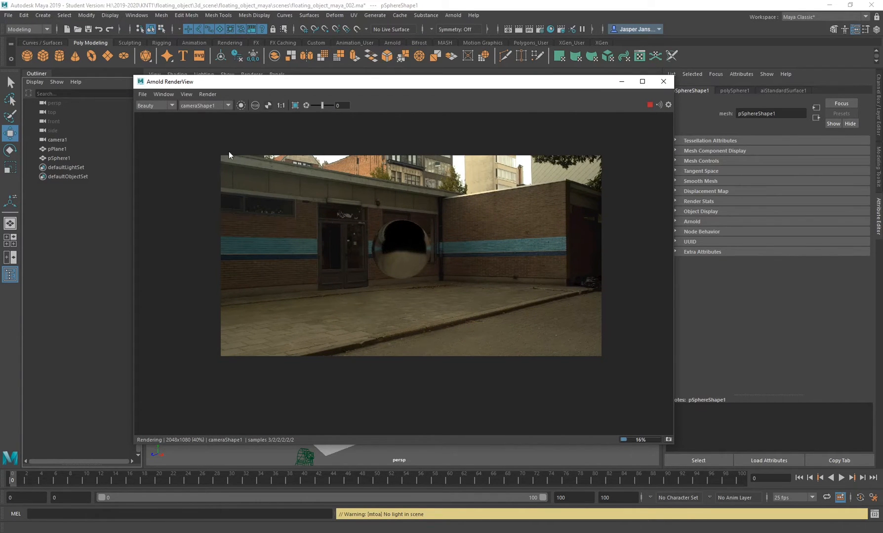
left_click(203, 113)
scroll(332, 209, "up", 2)
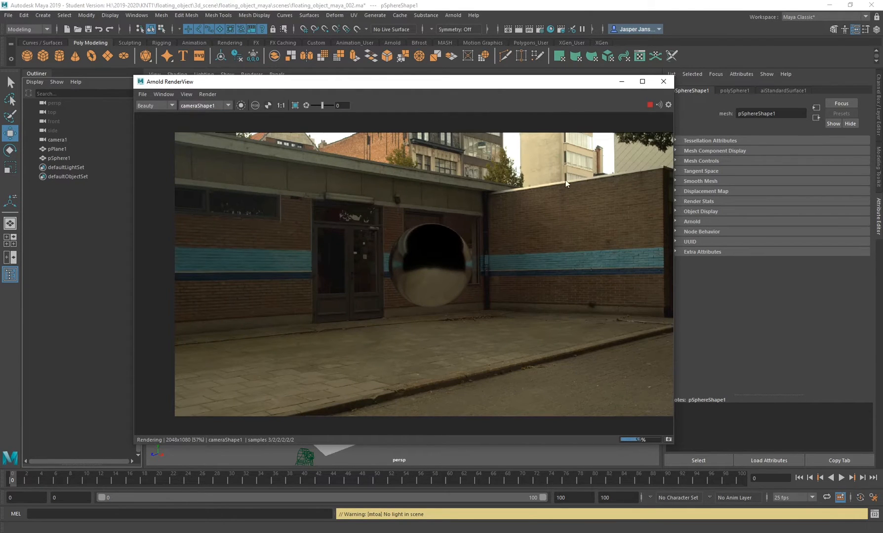
key("f")
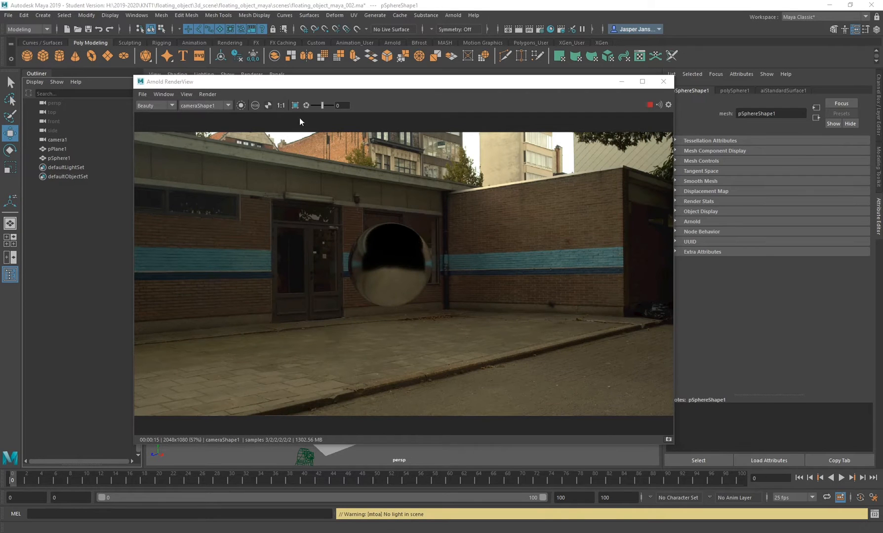
- Switch the Arnold render to perspShape and examine the clean plate projected on the geometry from several angles
left_click(216, 107)
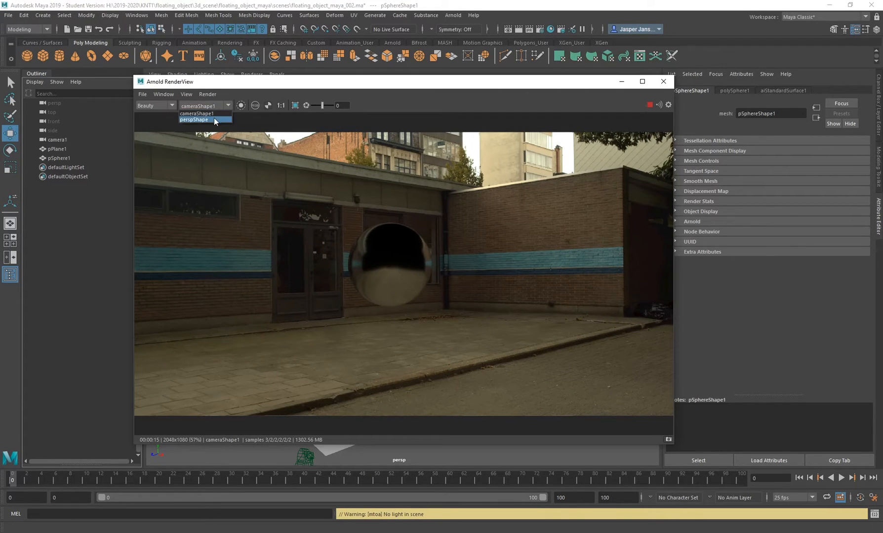
left_click(215, 118)
left_click_drag(479, 86, 364, 69)
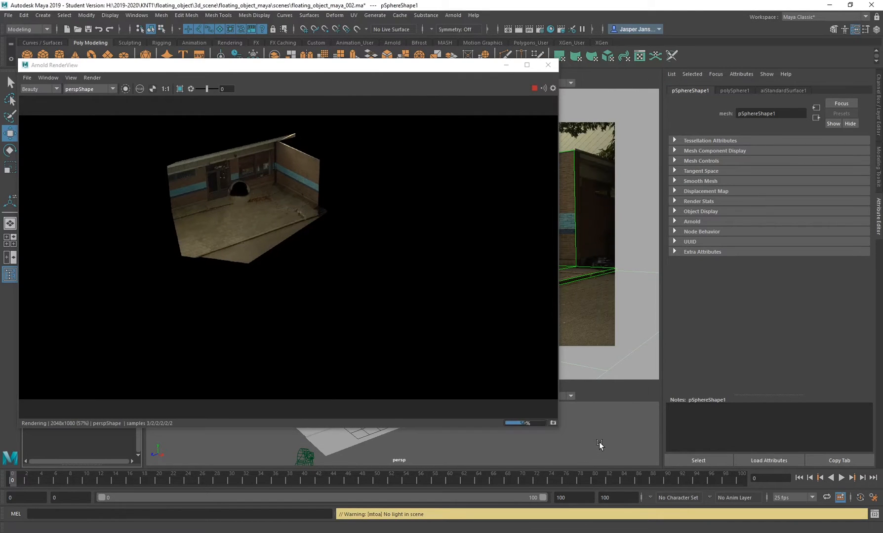
mouse_move(592, 460)
left_mouse_down("alt")
mouse_move(579, 441)
mouse_move(598, 433)
mouse_move(618, 452)
mouse_move(593, 450)
left_mouse_up("alt")
left_click(485, 452)
scroll(396, 443, "up", 5)
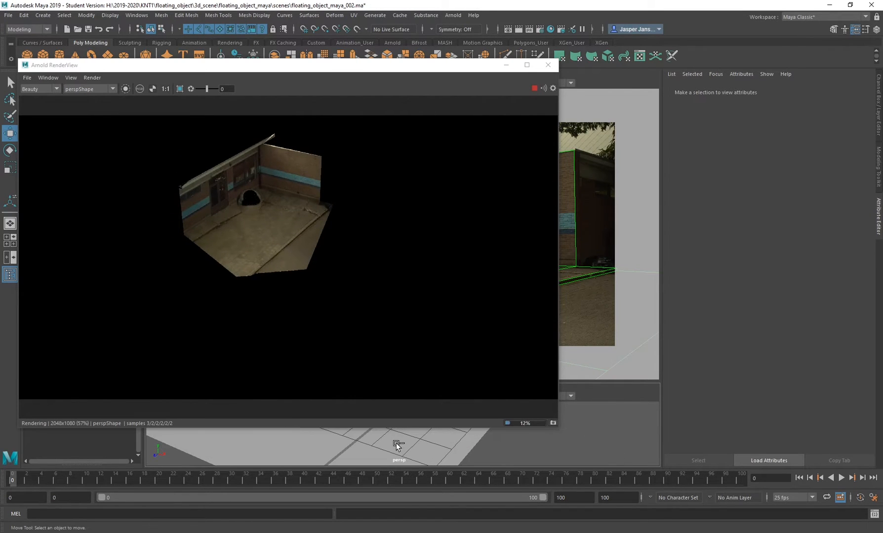
left_click_drag(553, 444, 426, 449, "alt")
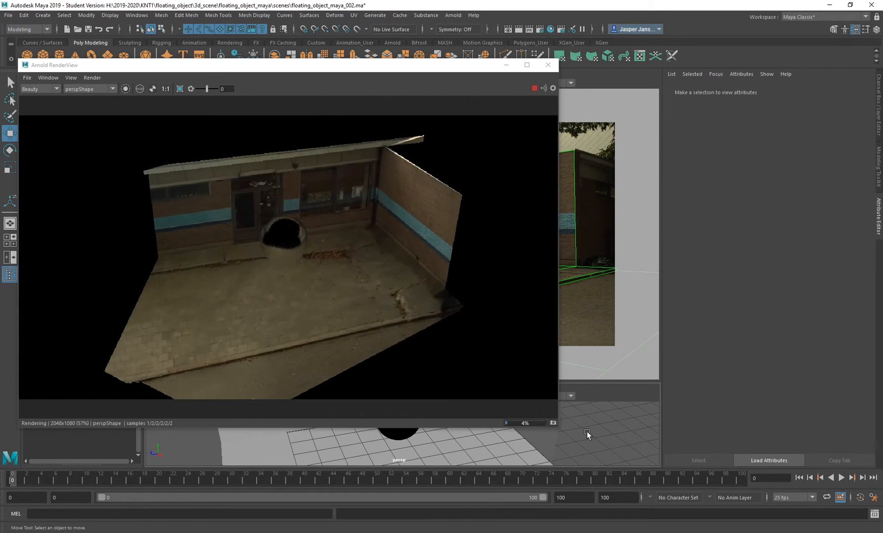
left_click_drag(574, 437, 518, 444, "alt")
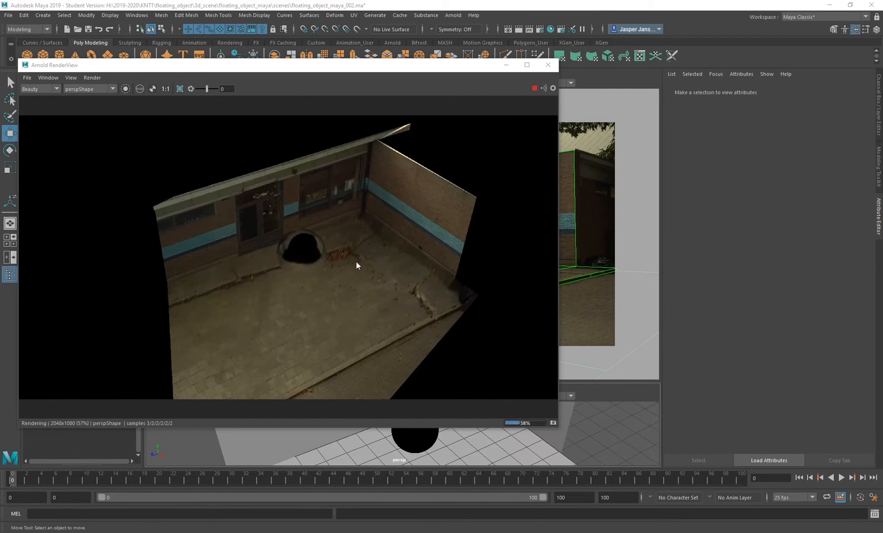
- Examine the sphere's reflections up close and switch the render back to cameraShape1
scroll(290, 258, "up", 5)
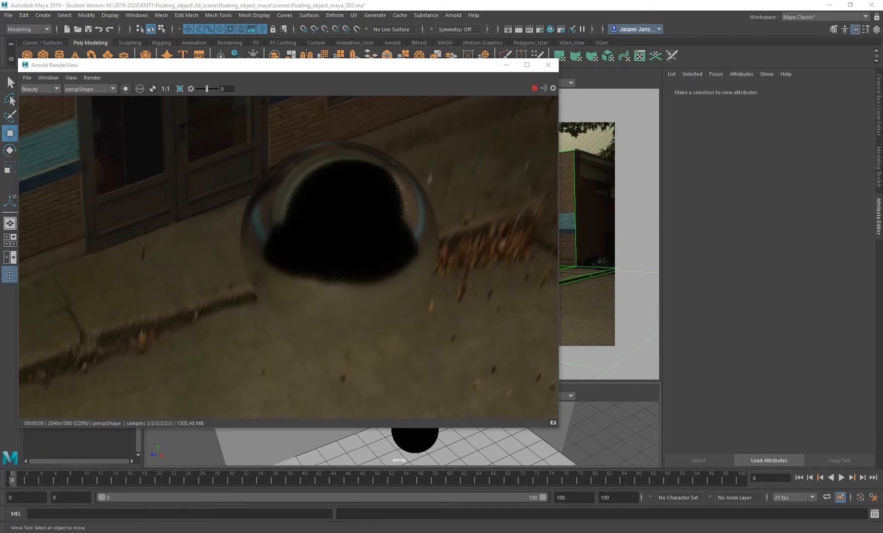
left_click(90, 90)
left_click(97, 102)
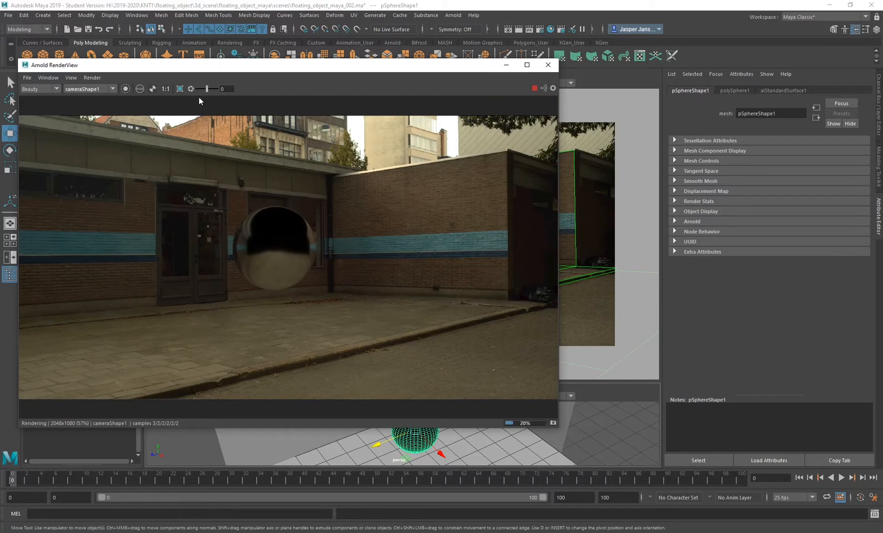
- Display the alpha channel of the cameraShape1 render in the Arnold RenderView
left_click_drag(151, 69, 226, 57)
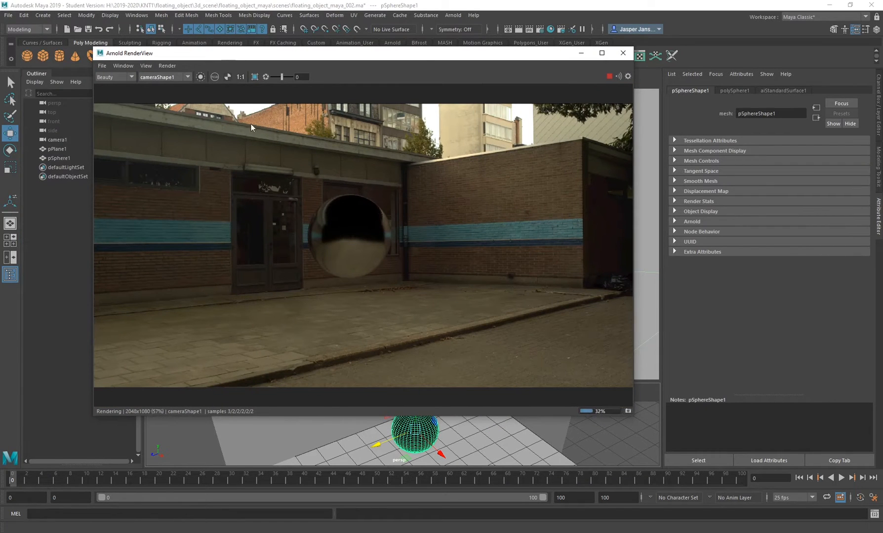
left_click(229, 76)
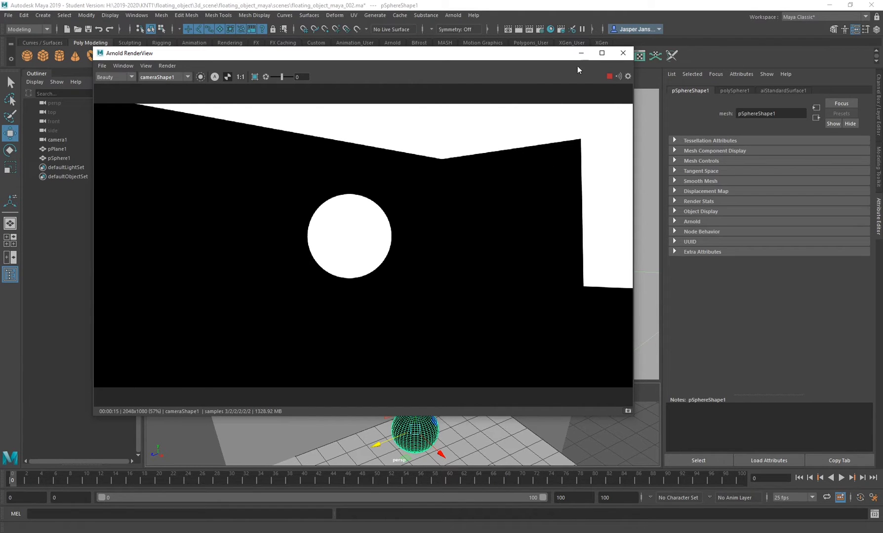
left_click_drag(517, 53, 516, 131)
- Set the Alpha Gain of camera1's image plane to 0, check the rendered alpha, and return the render display to colour
left_click(60, 140)
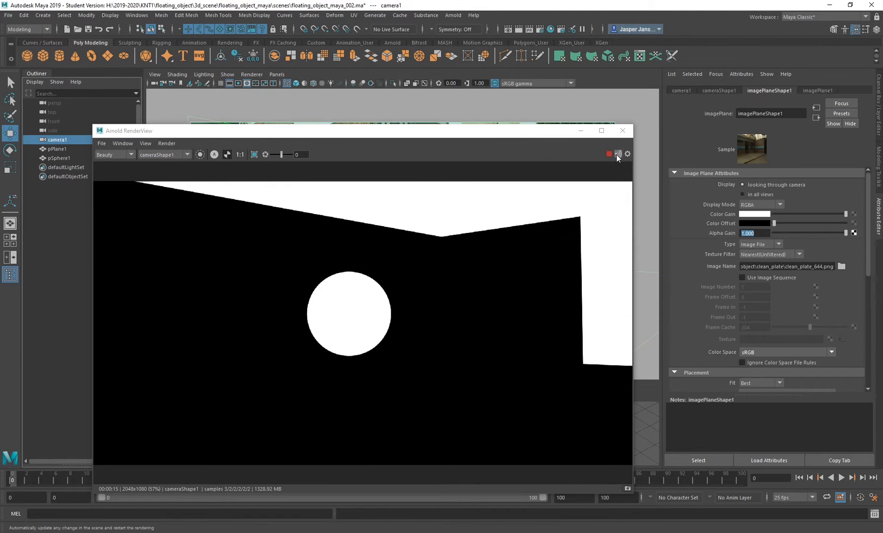
double_click(754, 234)
type("0")
key("Return")
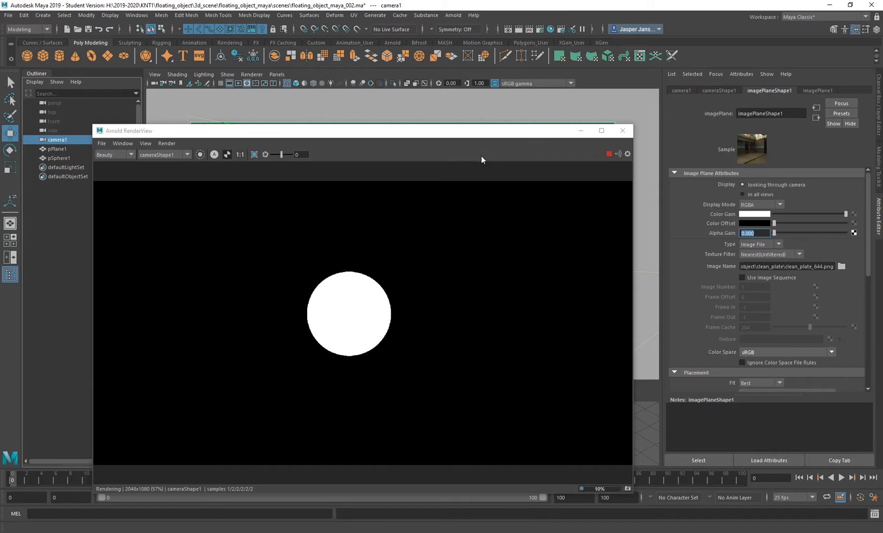
left_click_drag(481, 130, 448, 104)
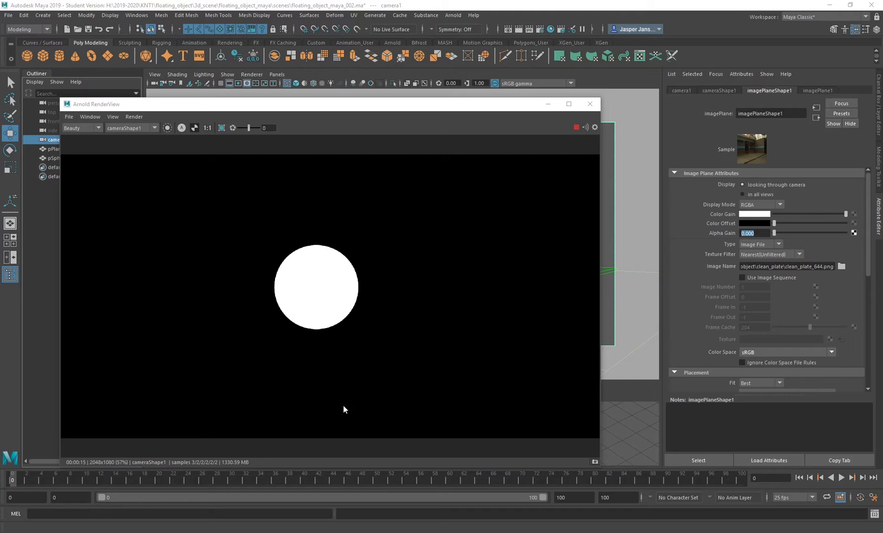
left_click(181, 128)
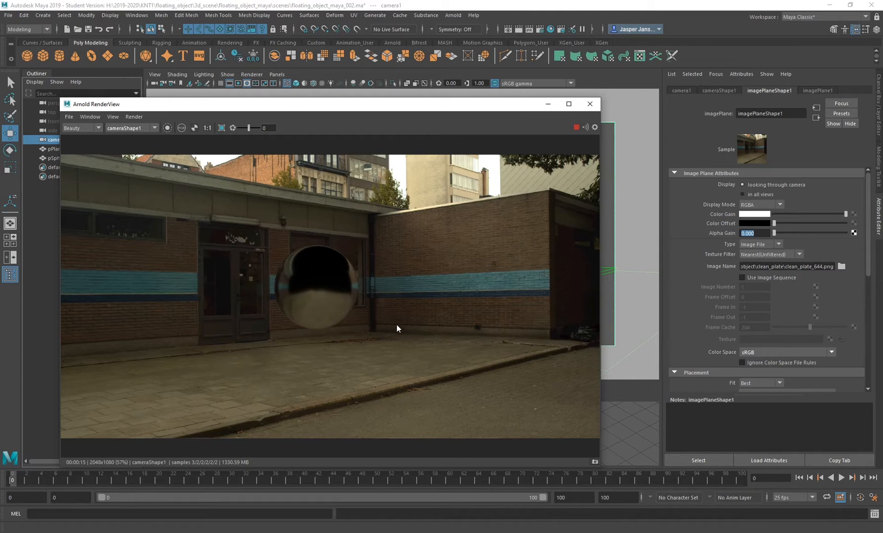
- Switch to the web browser and look over the Whipple Creek Regional Park 01 HDRI page on HDRI Haven
key("alt+Tab")
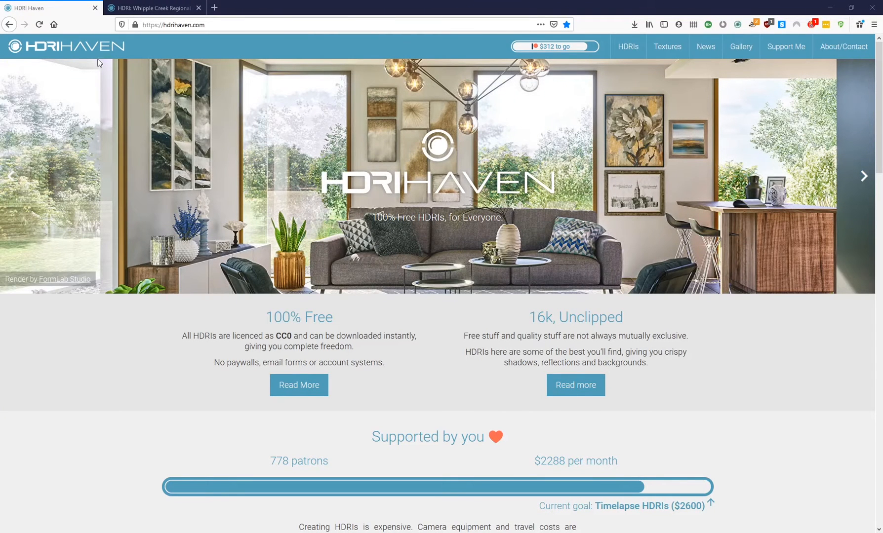
left_click(165, 6)
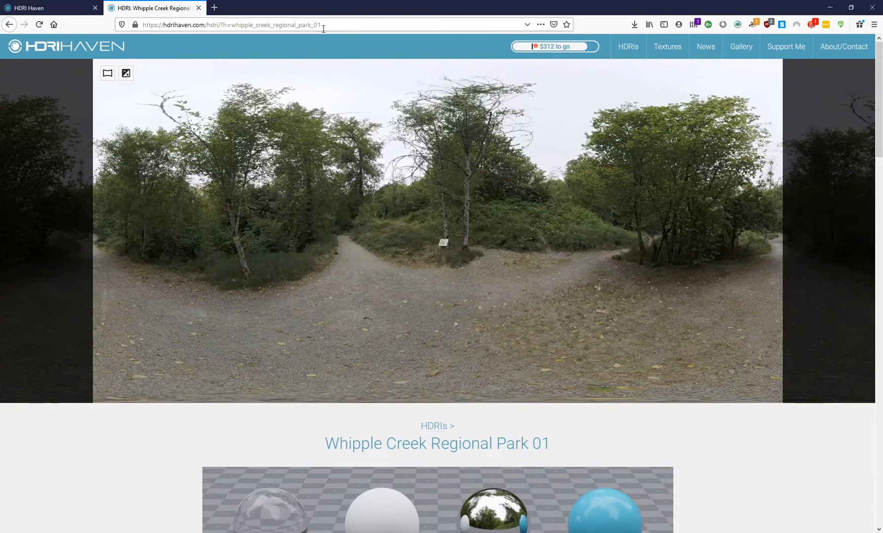
scroll(494, 351, "down", 3)
scroll(561, 354, "up", 3)
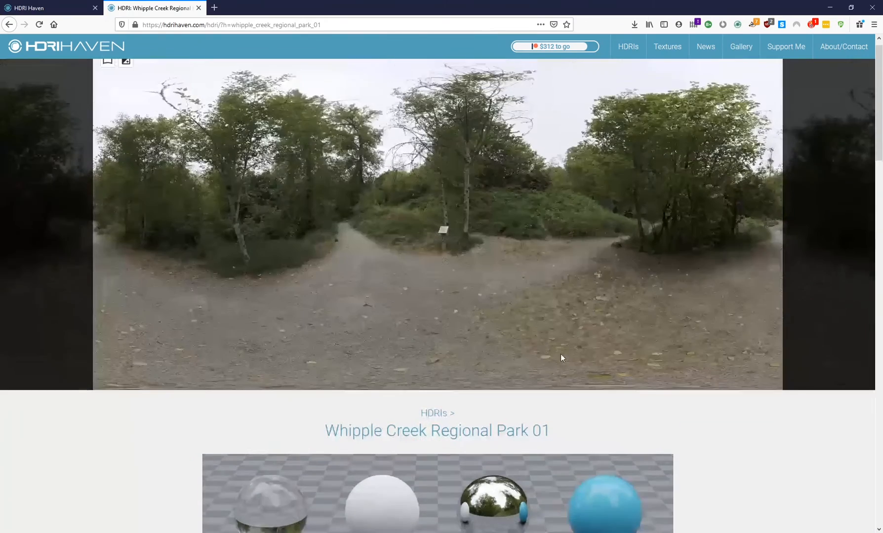
scroll(423, 434, "down", 5)
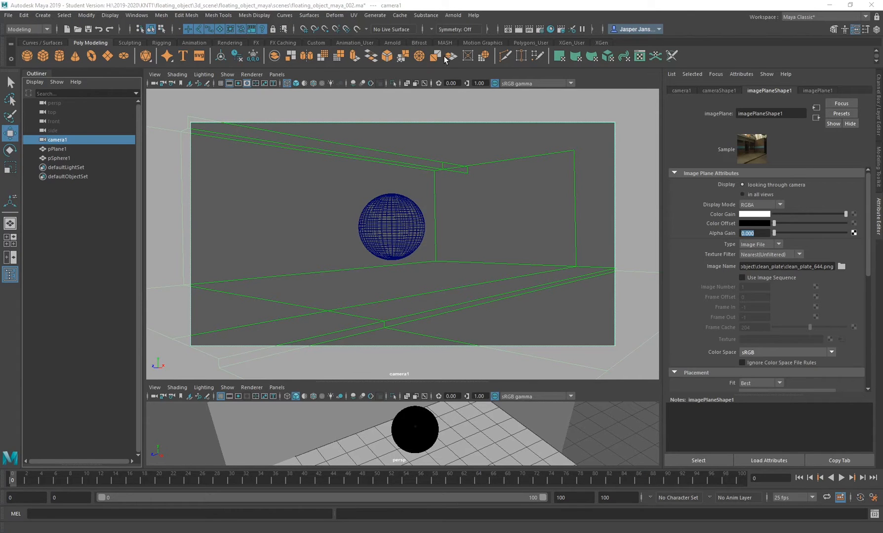
- Create an Arnold skydome light and set its viewport Sky Radius to 5000
left_click(459, 17)
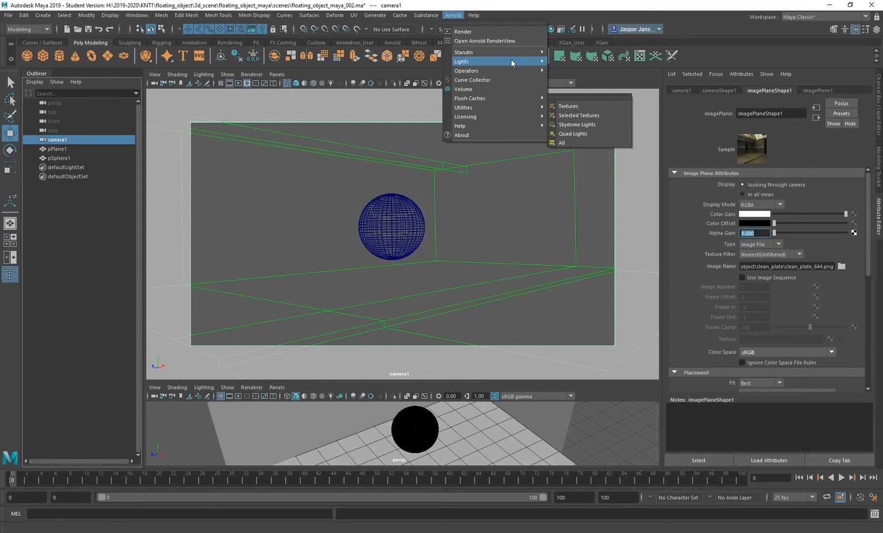
mouse_move(511, 60)
left_click(595, 79)
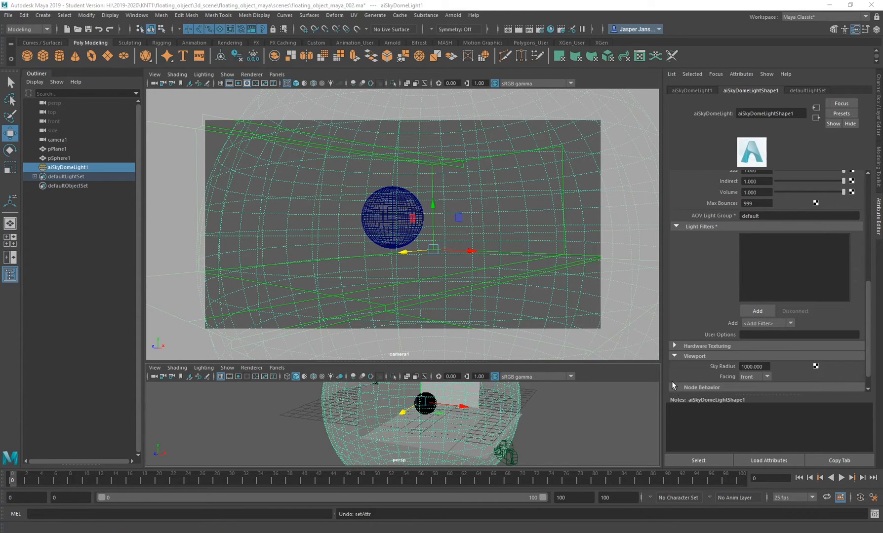
left_click_drag(745, 367, 741, 367)
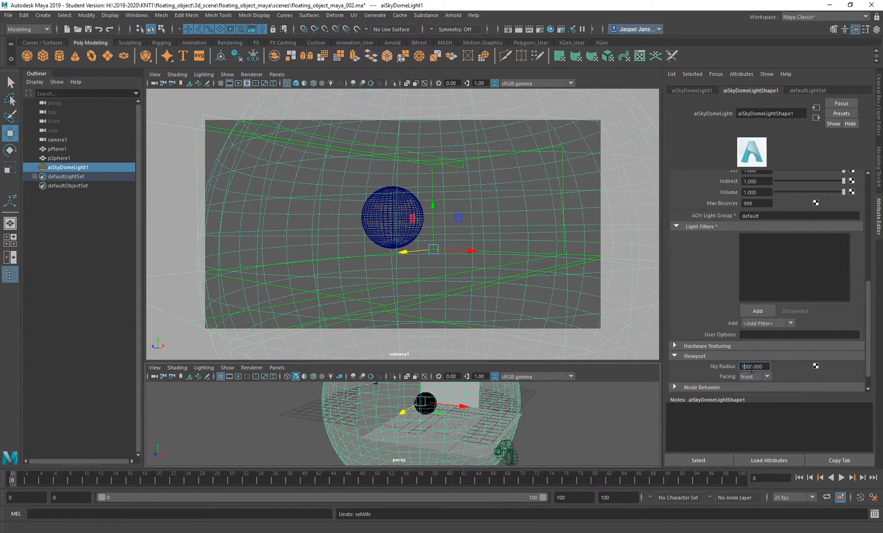
type("5")
key("Return")
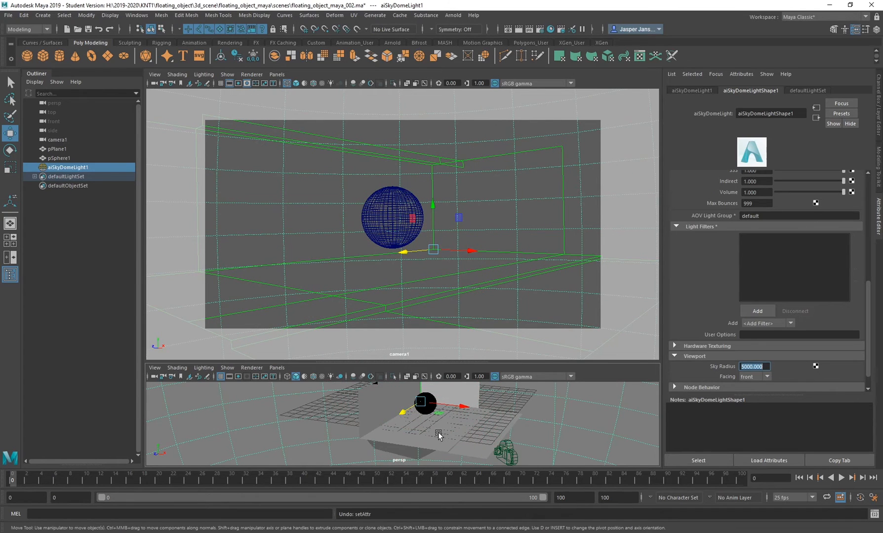
scroll(441, 430, "down", 5)
scroll(447, 423, "up", 10)
left_click_drag(465, 428, 444, 441, "alt")
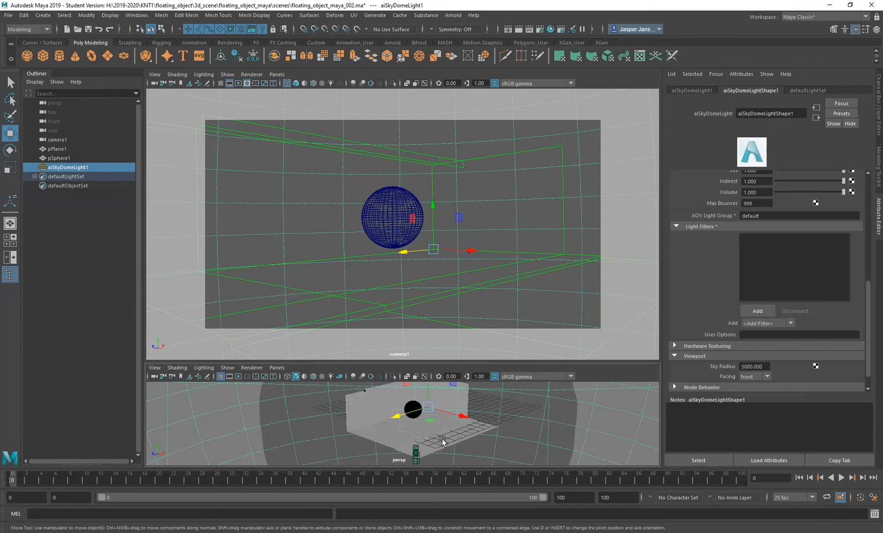
- Create an aiImage node in a new Hypershade graph and load whipple_creek_regional_park_01_2k.hdr into it
left_click(550, 29)
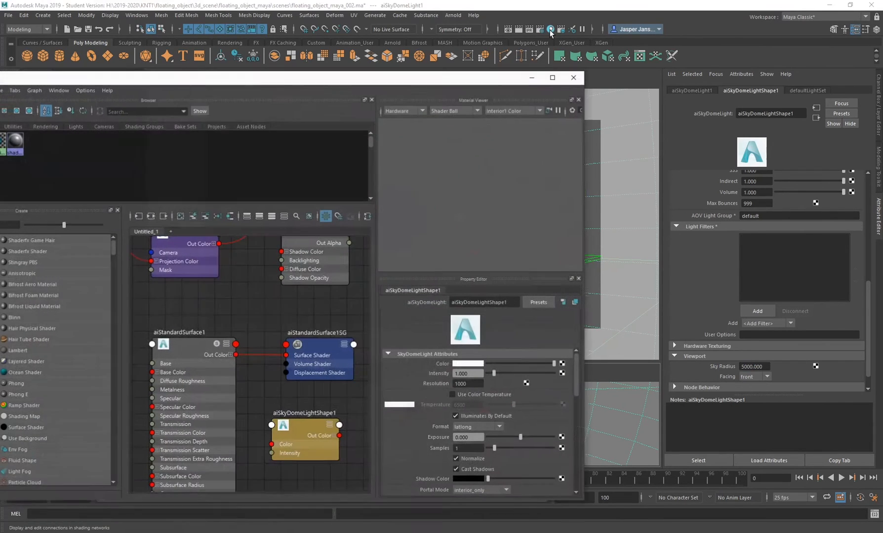
left_click_drag(272, 77, 430, 55)
left_click(335, 208)
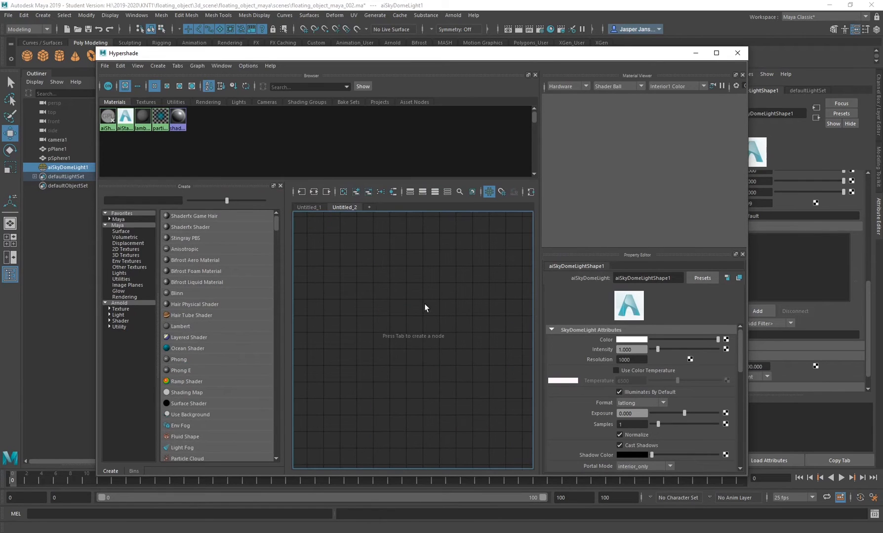
left_click(127, 310)
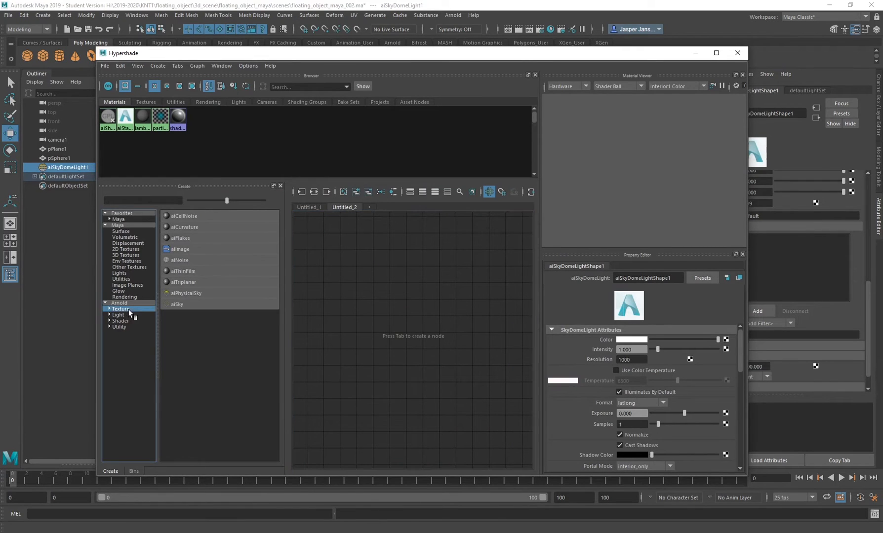
left_click(211, 250)
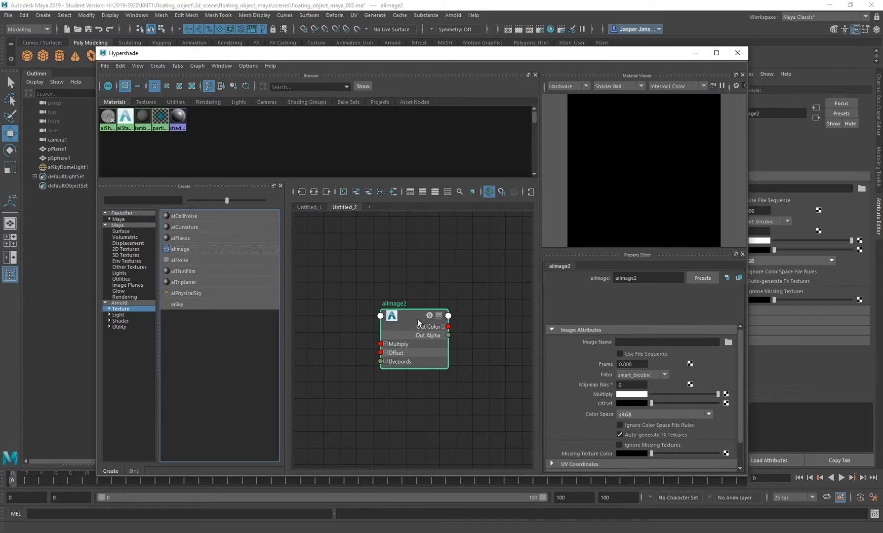
left_click_drag(417, 320, 382, 301)
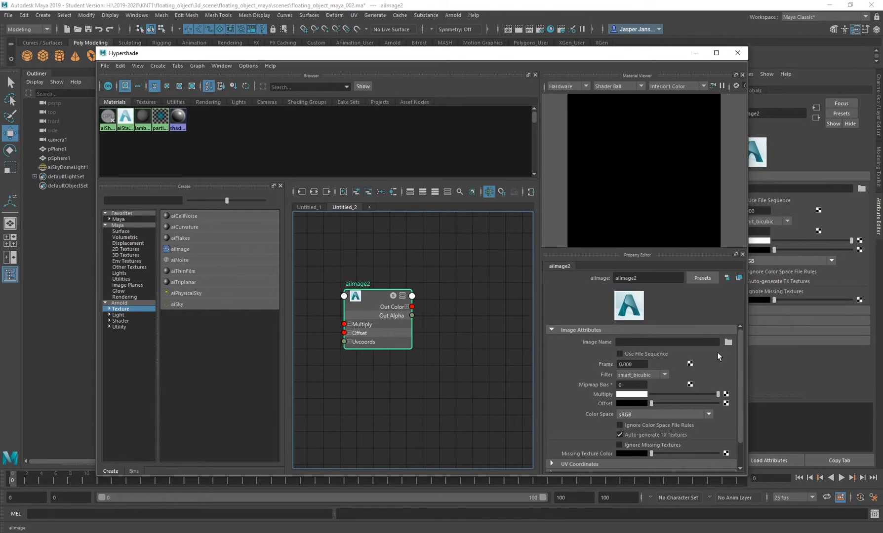
left_click(730, 343)
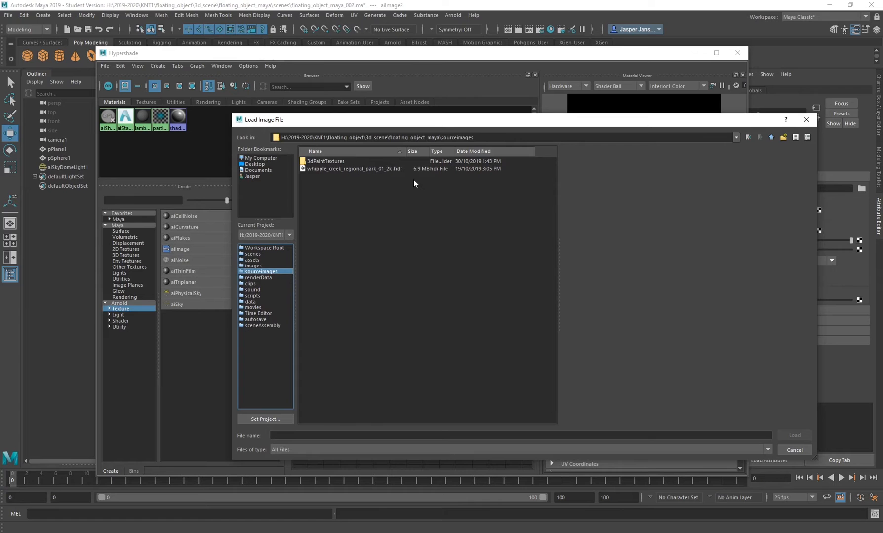
double_click(381, 170)
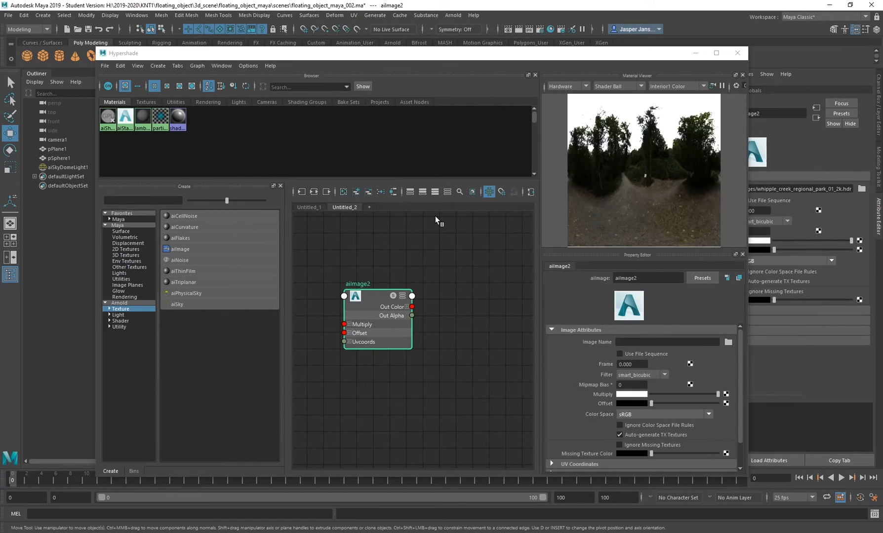
- Add the skydome light node to the Hypershade graph and connect aiImage2's Out Color to its Color
left_click(238, 102)
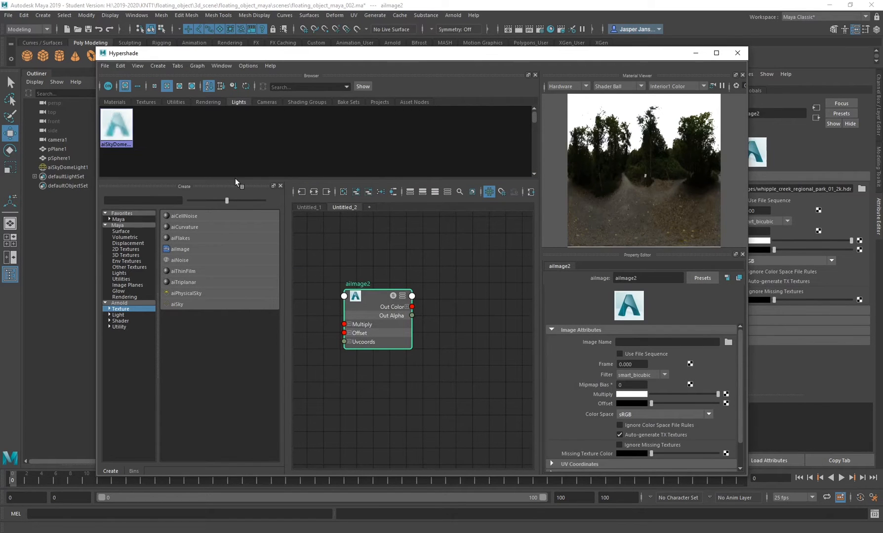
middle_click_drag(118, 130, 471, 294)
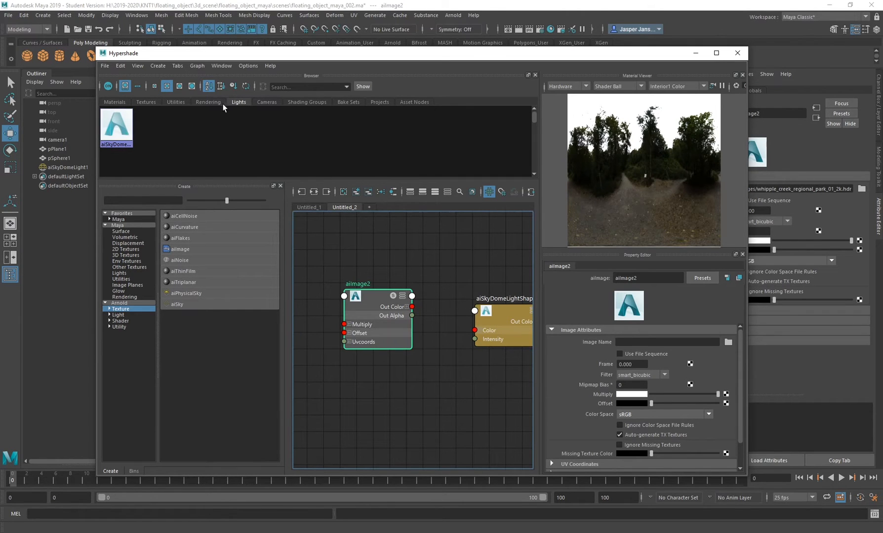
left_click_drag(503, 319, 471, 297)
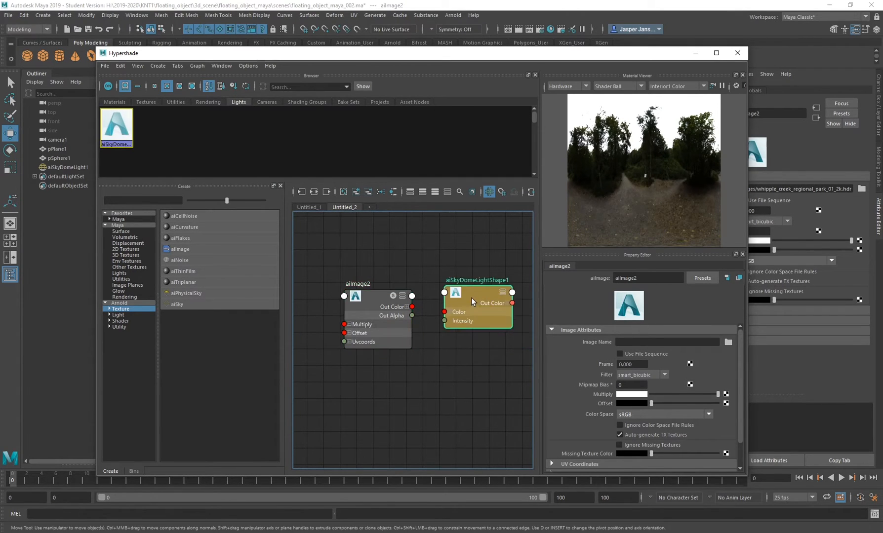
left_click_drag(378, 297, 443, 308)
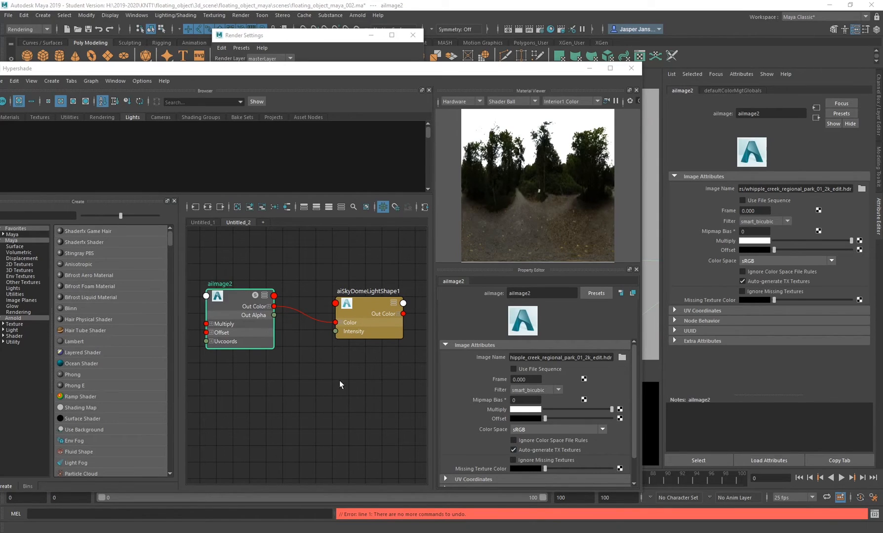
- Set aiImage2's Color Space to Raw and render the scene in the Arnold RenderView
left_click(530, 429)
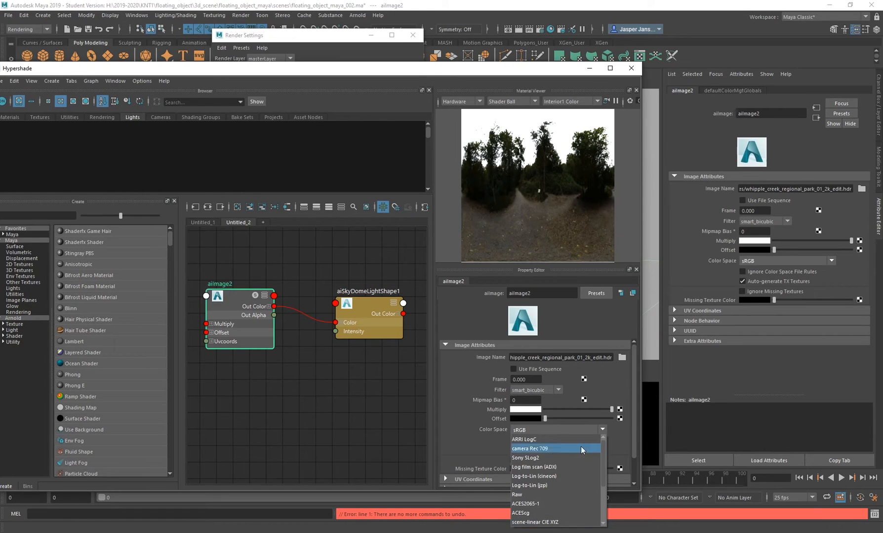
left_click(518, 493)
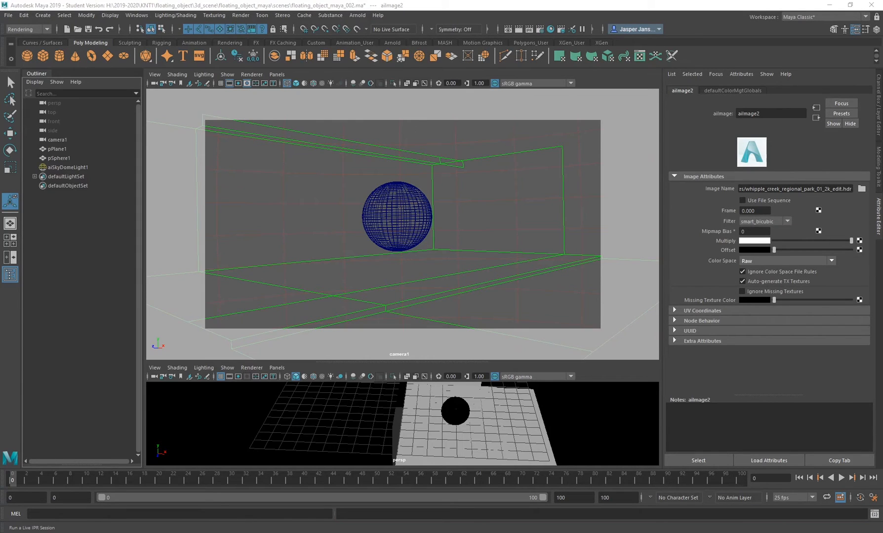
left_click(518, 29)
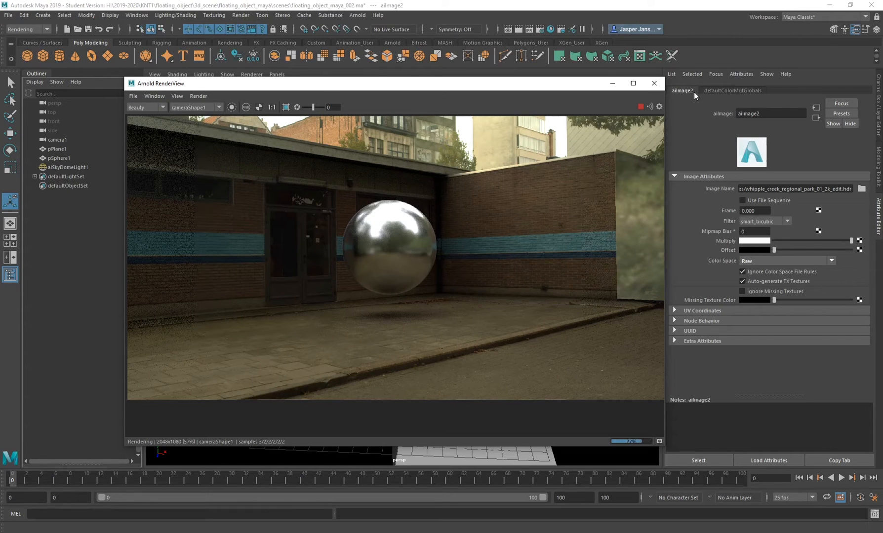
- Test aiSkyDomeLight1 with a Y rotation of 0 in the running Arnold render and set the rotation back to 180
left_click(78, 168)
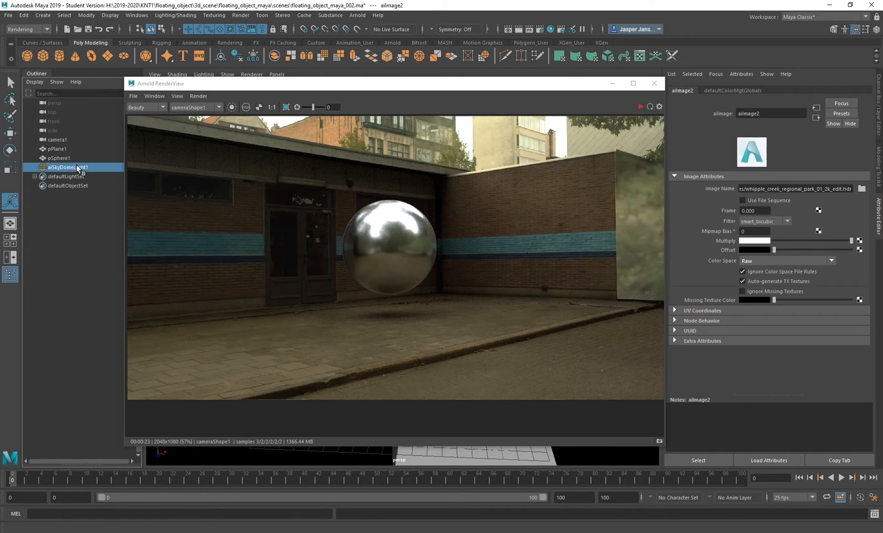
left_click(694, 90)
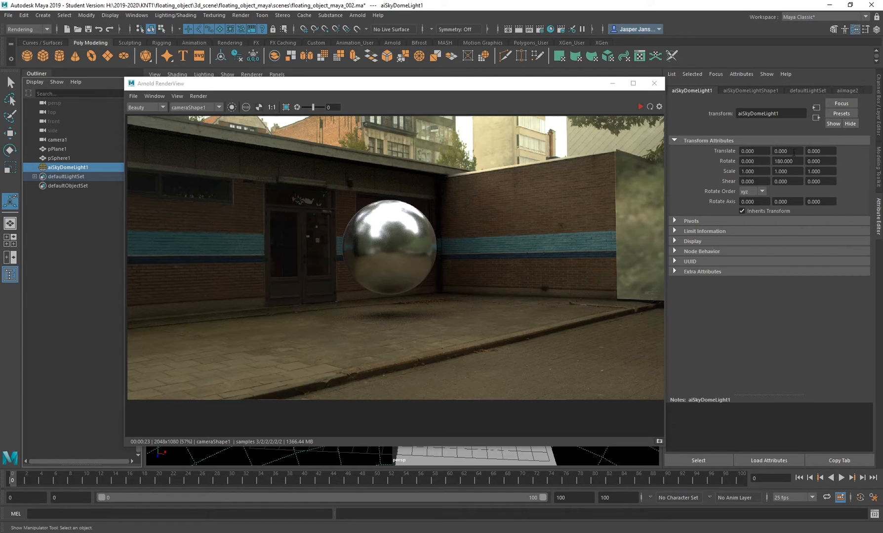
double_click(791, 161)
type("0")
key("Return")
left_click(639, 107)
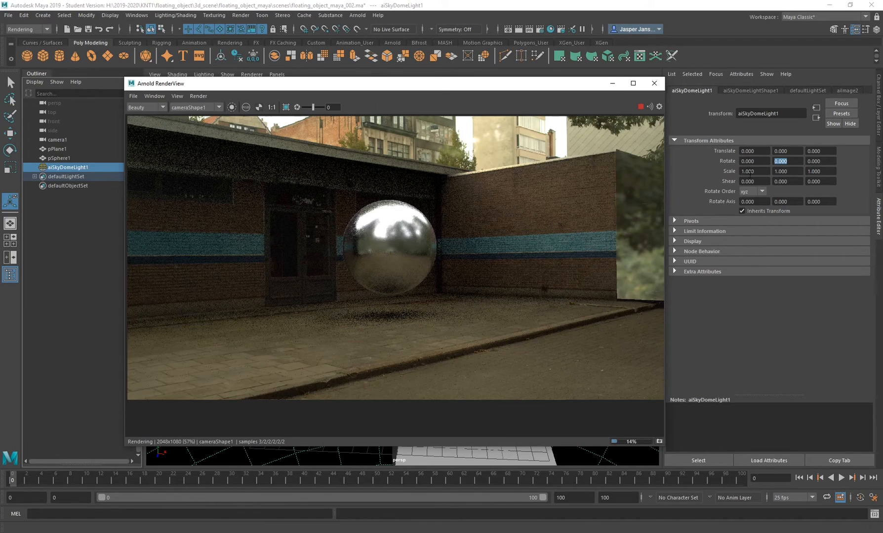
type("140")
key("Return")
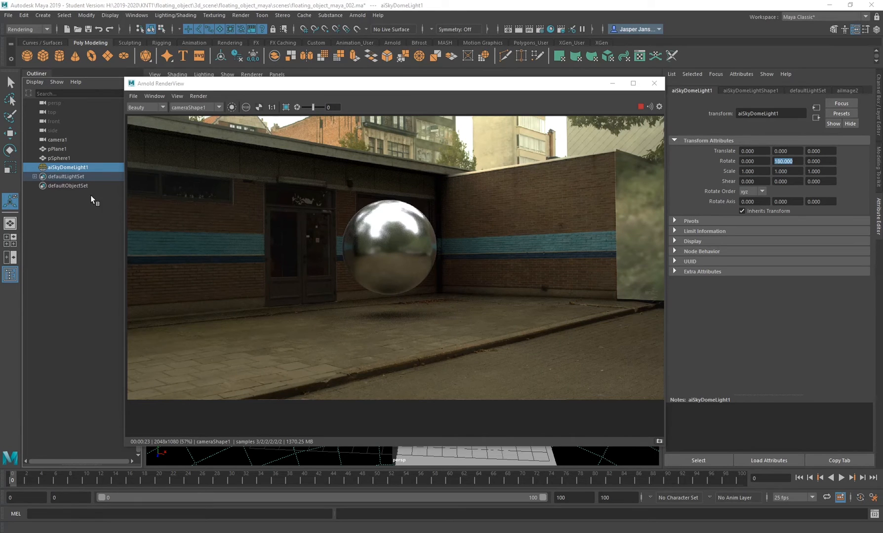
- Turn off Self Shadows in the Arnold visibility settings of pPlaneShape1 and check the render's alpha channel, returning to the color view
left_click(63, 148)
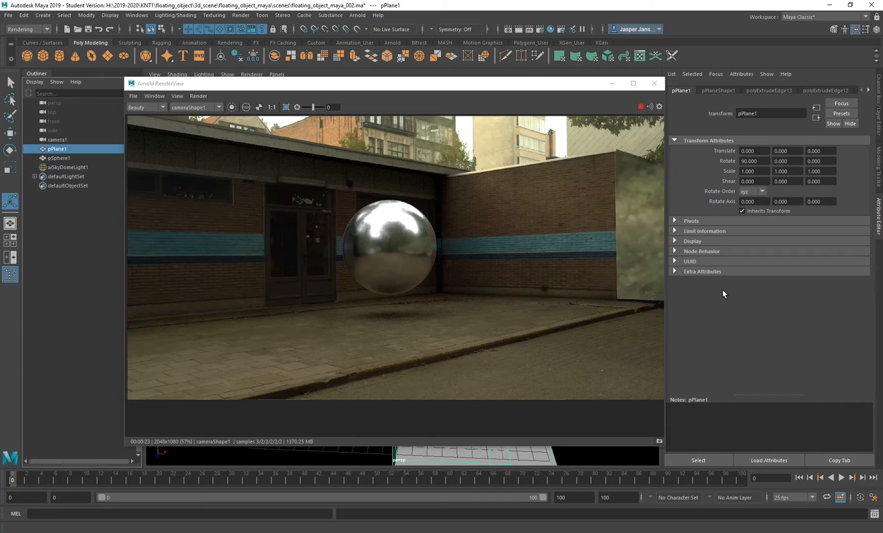
left_click(717, 90)
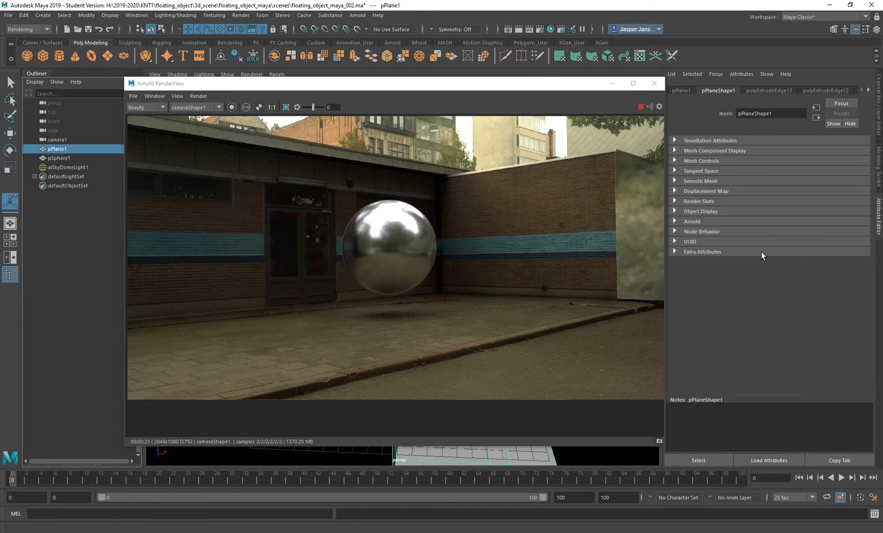
left_click(691, 221)
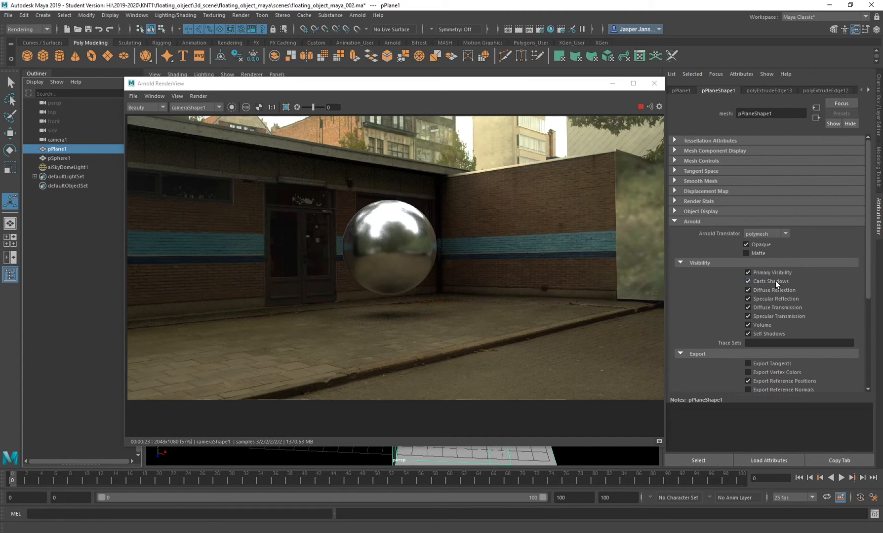
left_click(748, 334)
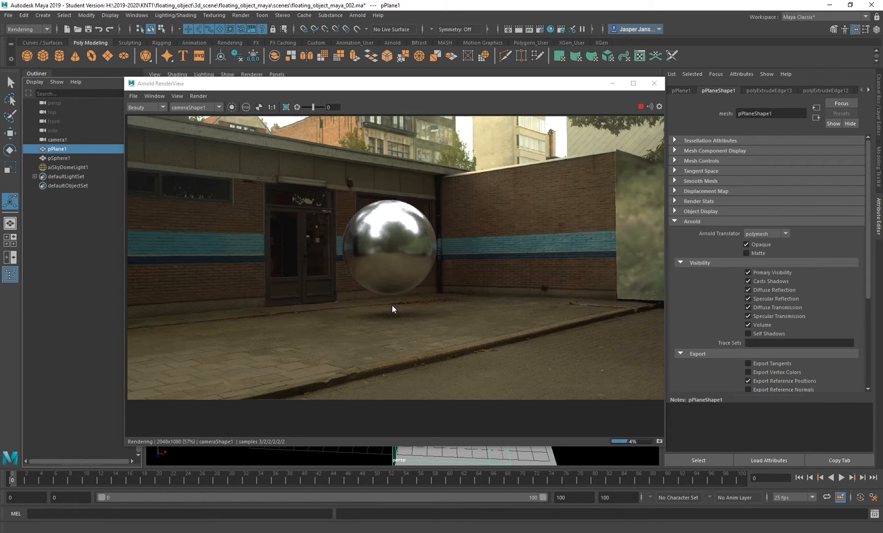
left_click(246, 107)
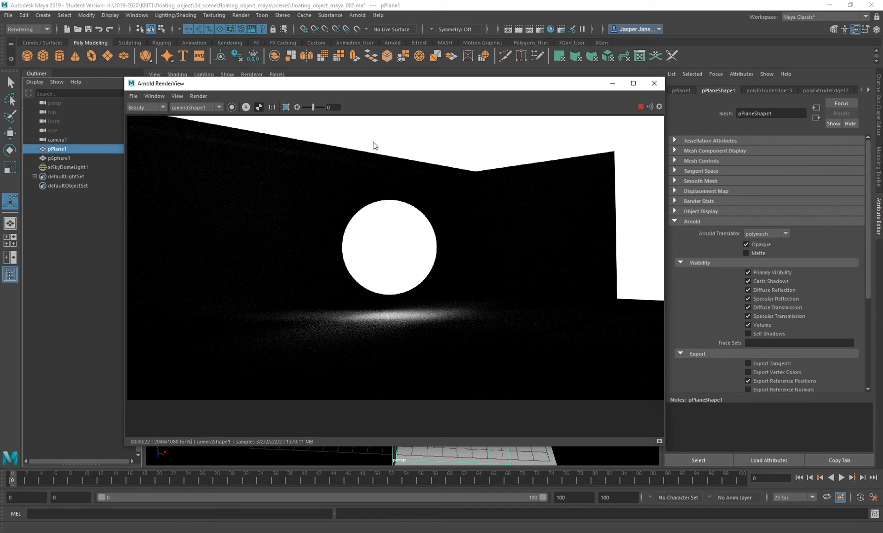
key("a")
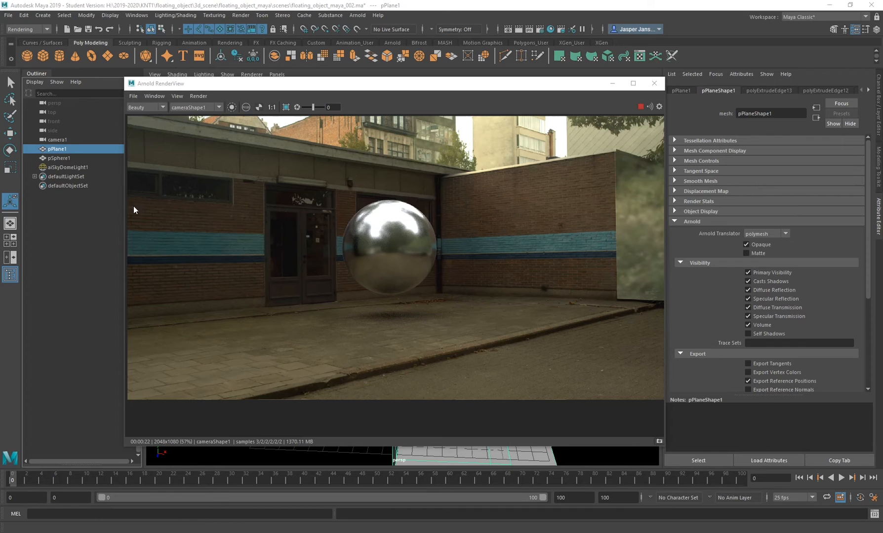
- Set the Color Gain of camera1's image plane to black so the background plate drops out of the render
left_click(58, 140)
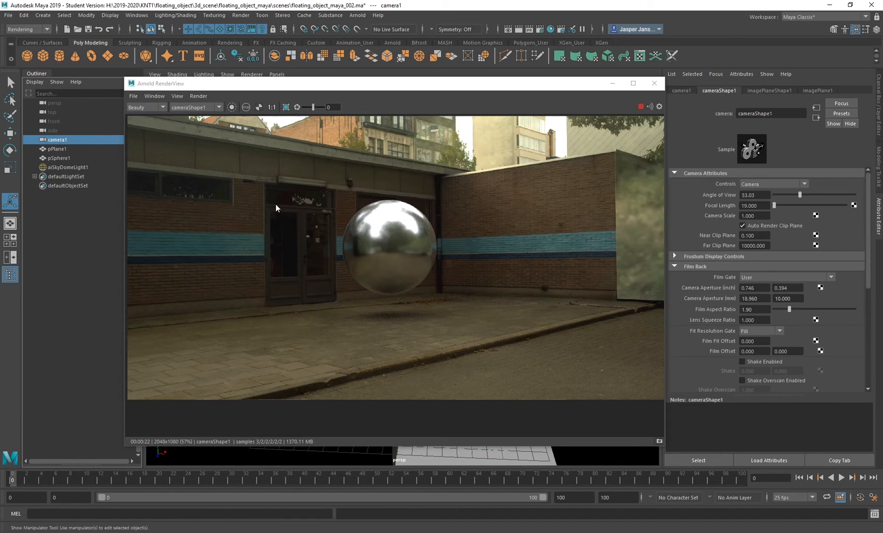
left_click(776, 91)
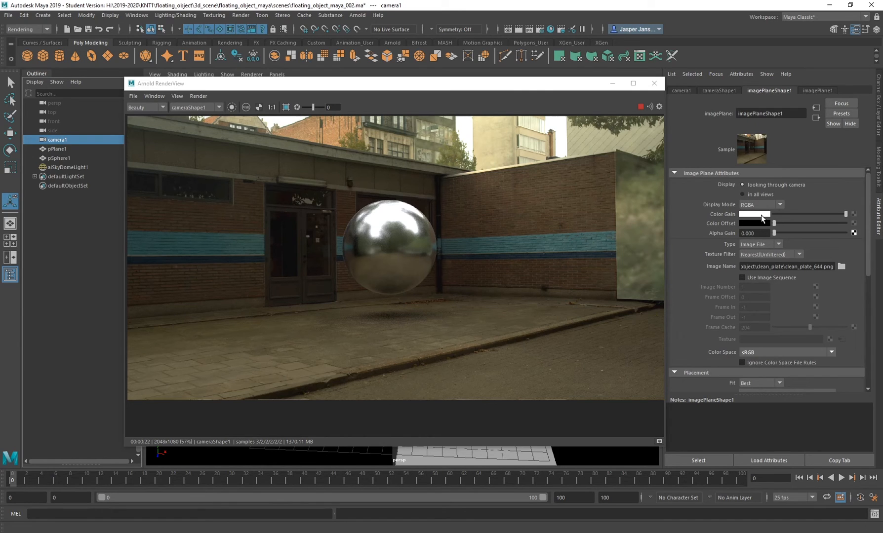
left_click_drag(846, 214, 843, 214)
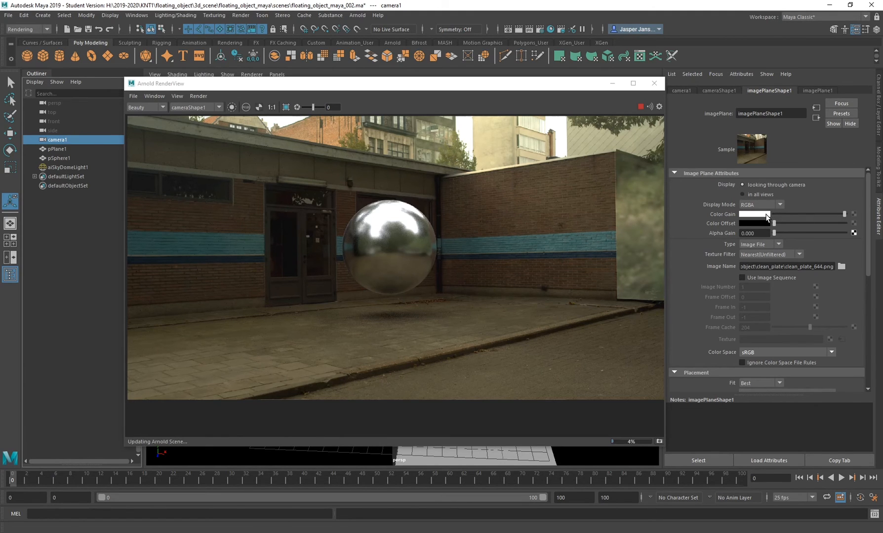
left_click_drag(766, 216, 766, 214)
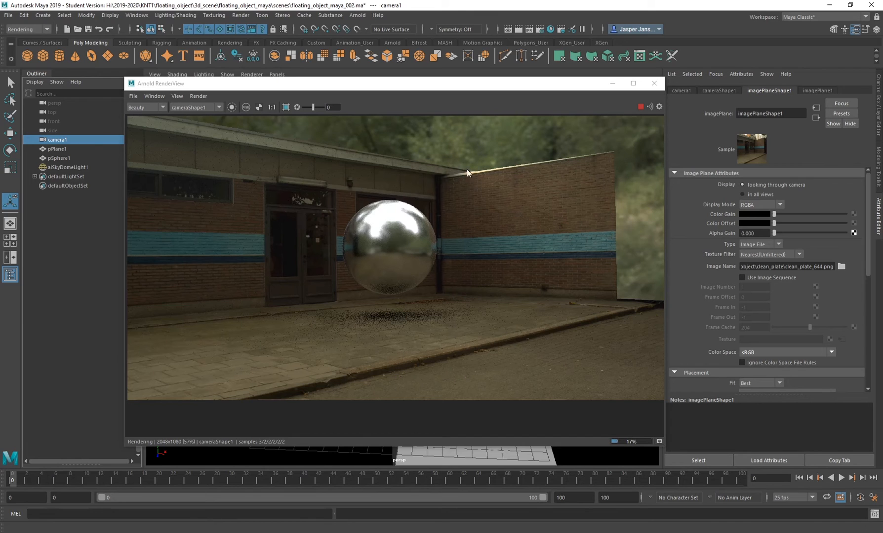
- Set the Camera visibility of aiSkyDomeLight1 to 0
left_click(59, 169)
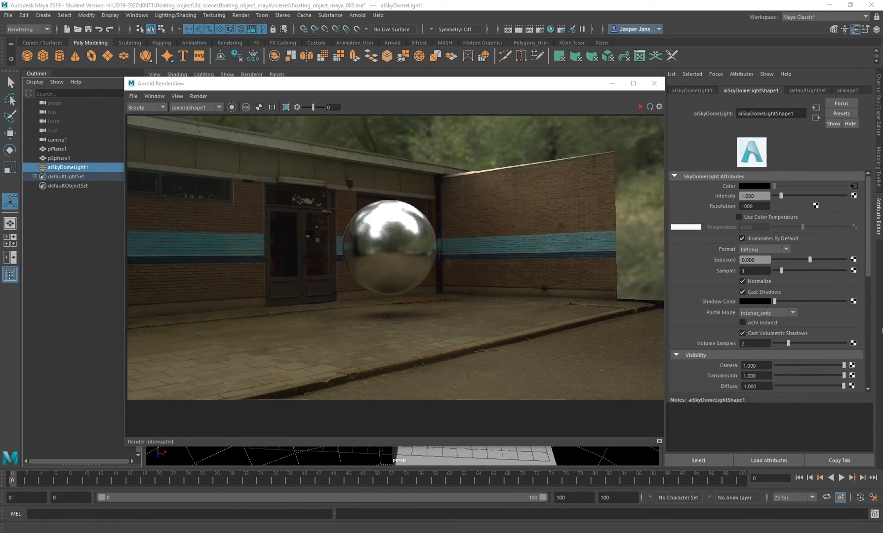
left_click_drag(872, 245, 873, 320)
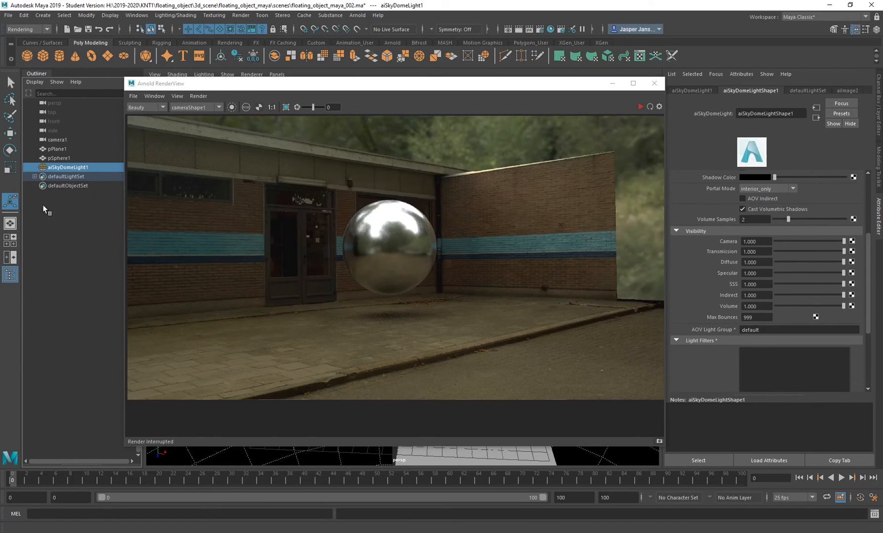
left_click(60, 148)
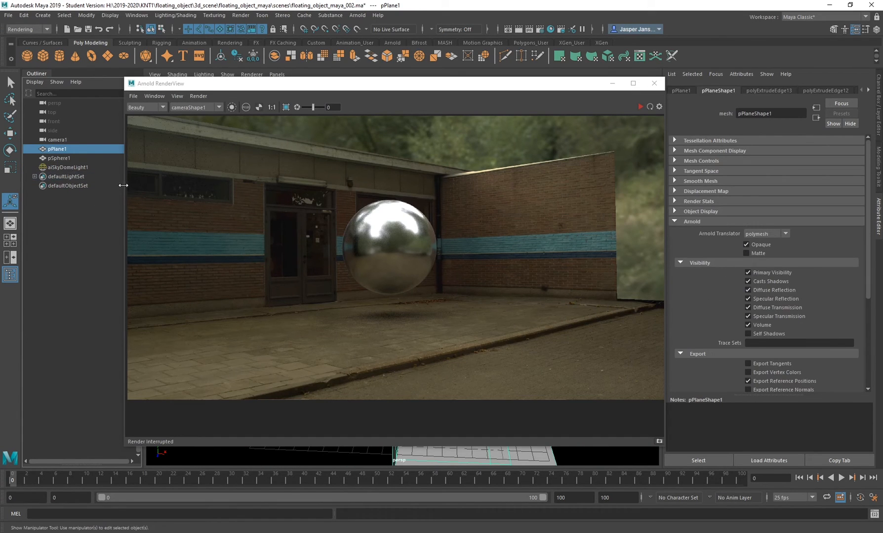
left_click(61, 167)
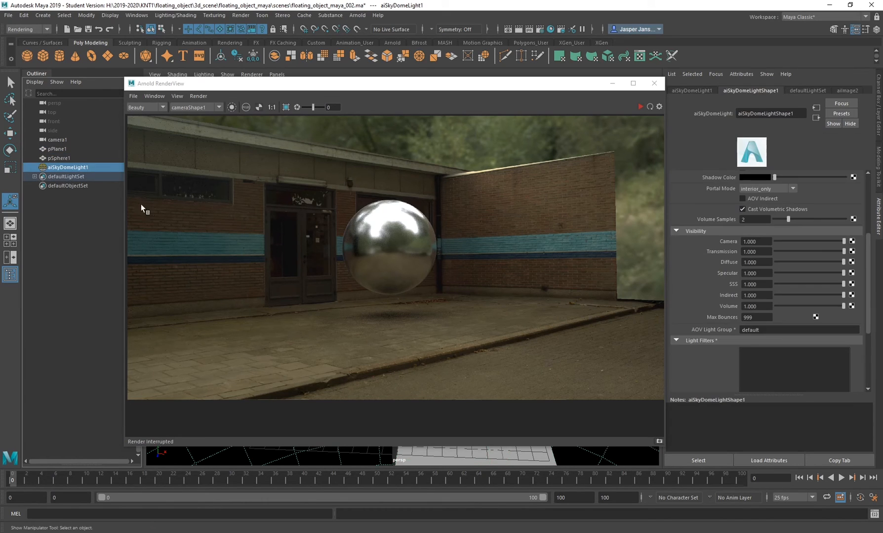
double_click(757, 242)
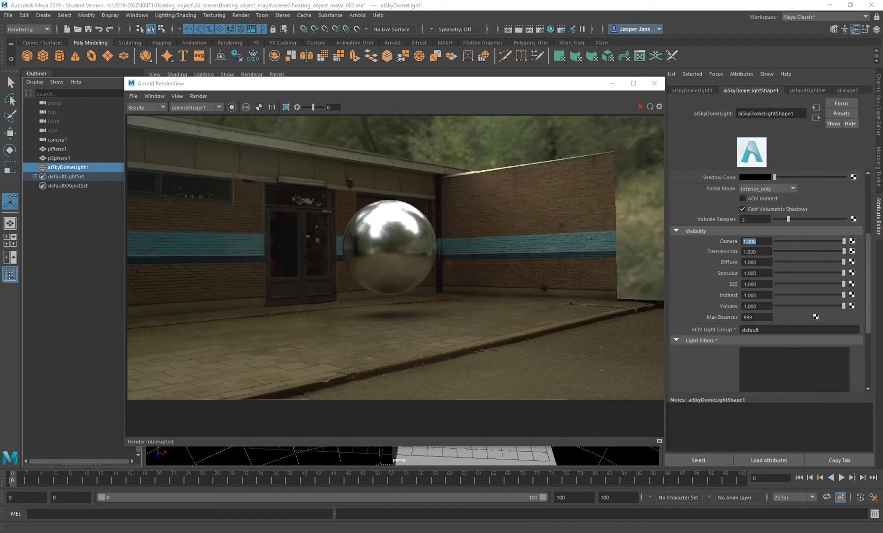
double_click(749, 241)
type("0")
key("Return")
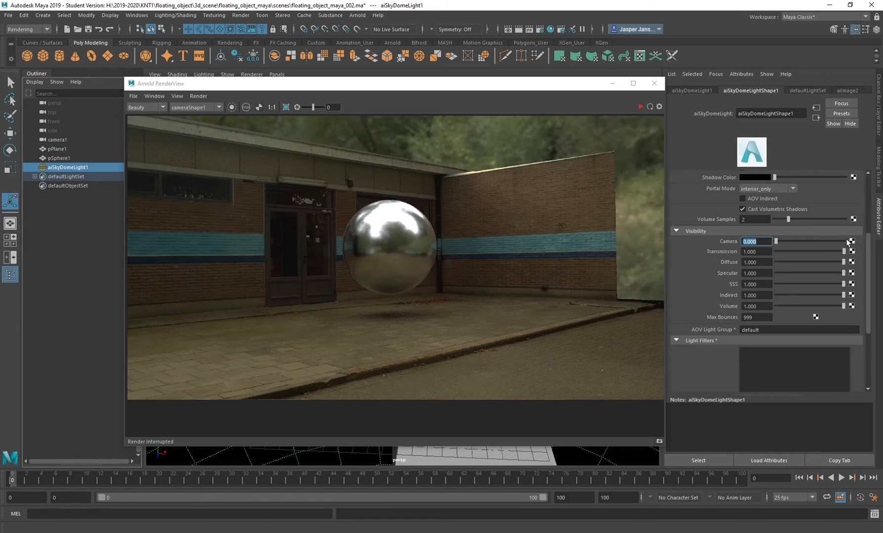
- Restart the Arnold render and inspect its alpha channel, then return to the color view
left_click(640, 106)
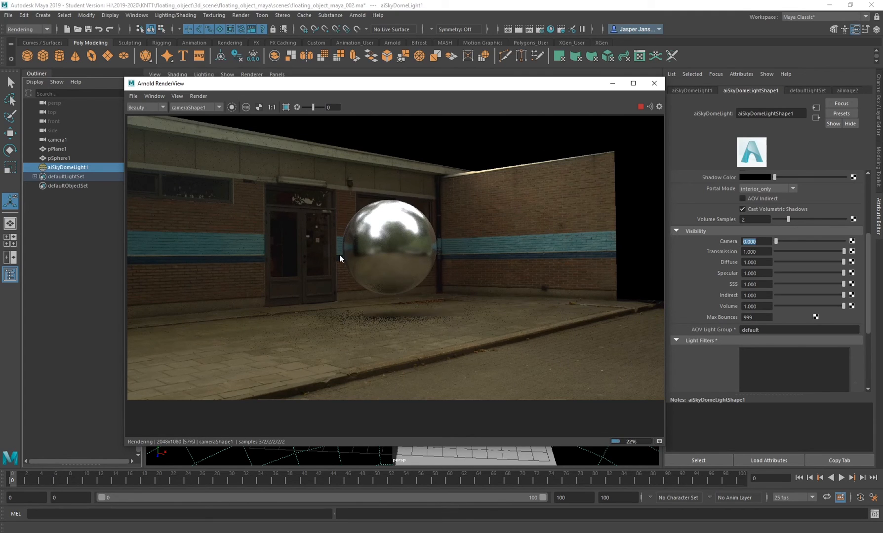
left_click(259, 107)
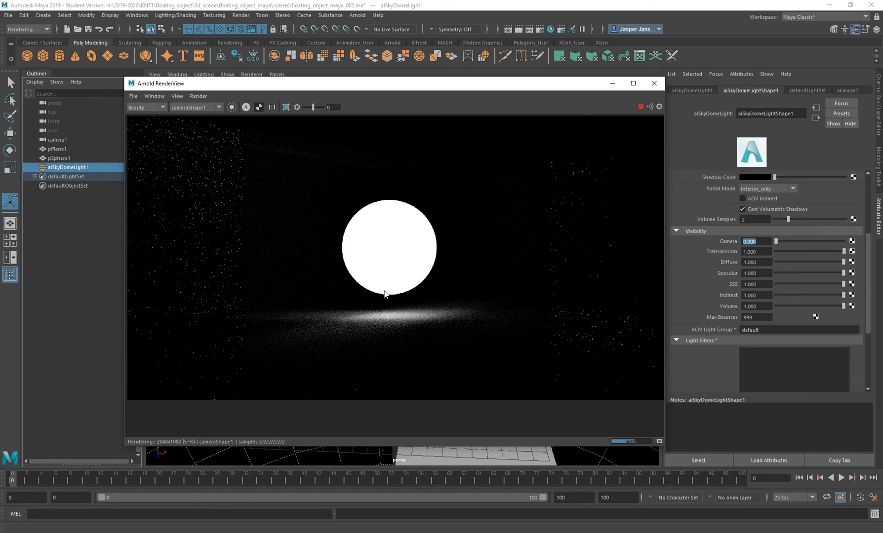
left_click(259, 107)
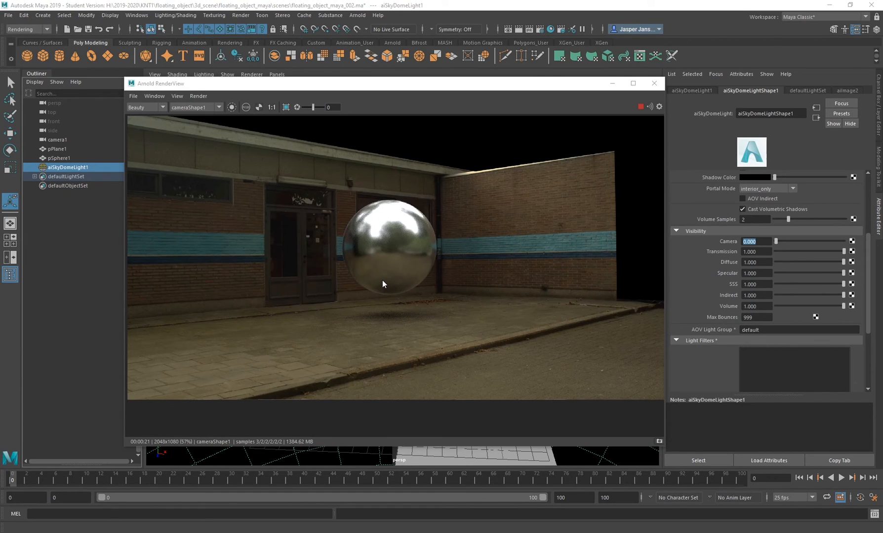
- Set aiStandardSurface1's Metalness to 0 and its base Color to dark grey in the first Hypershade graph
left_click(551, 29)
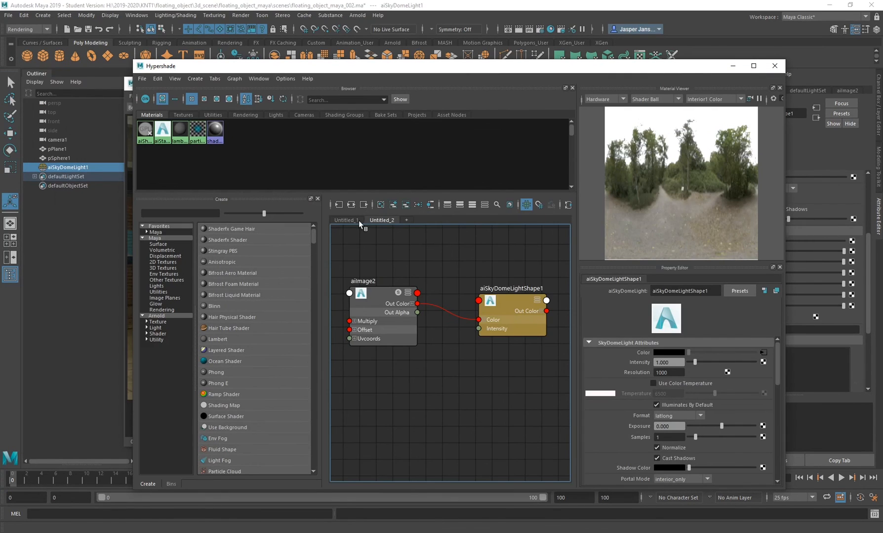
left_click(356, 220)
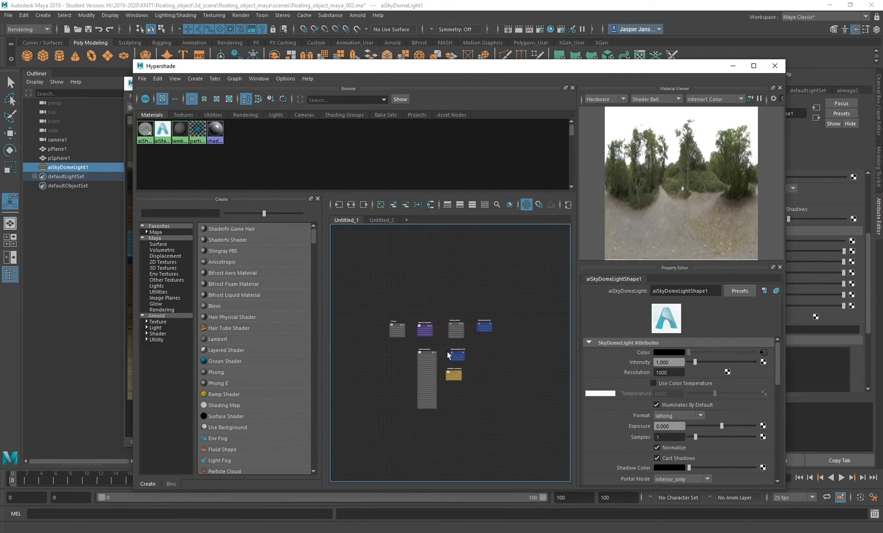
left_click(425, 355)
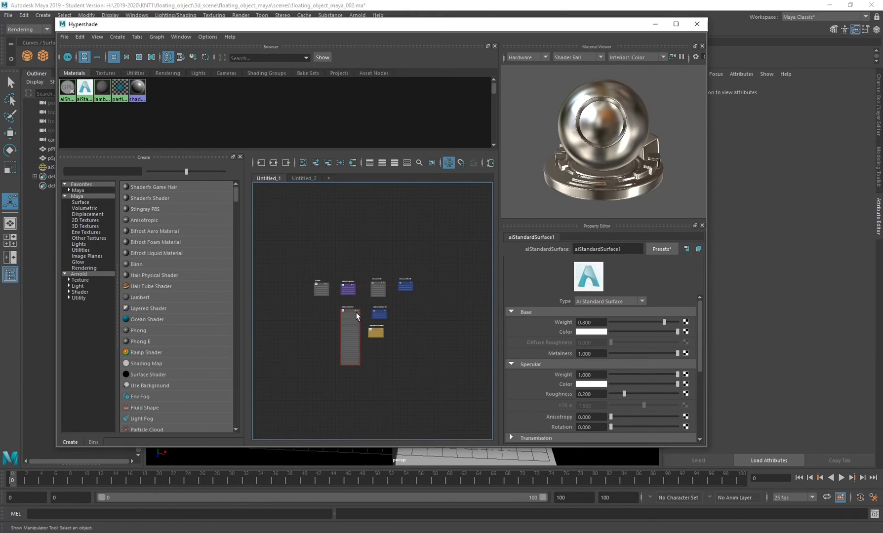
left_click(356, 312)
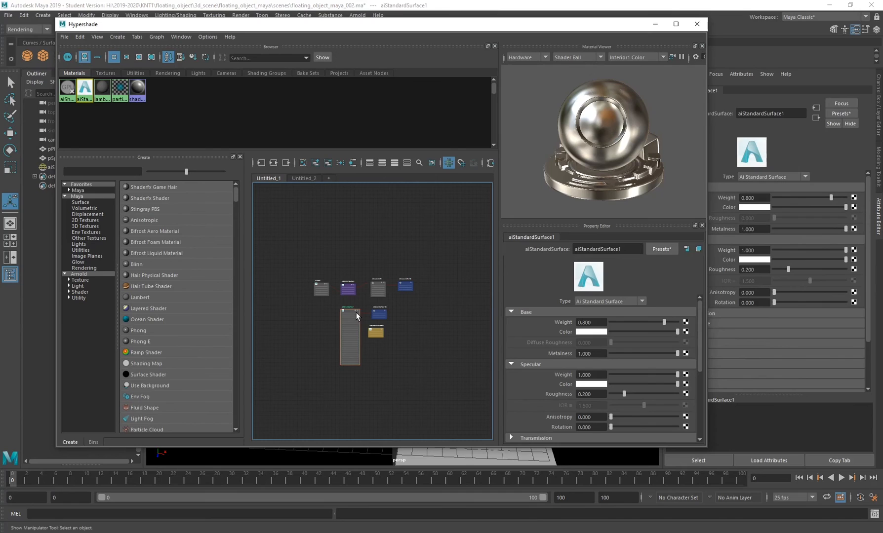
left_click(601, 353)
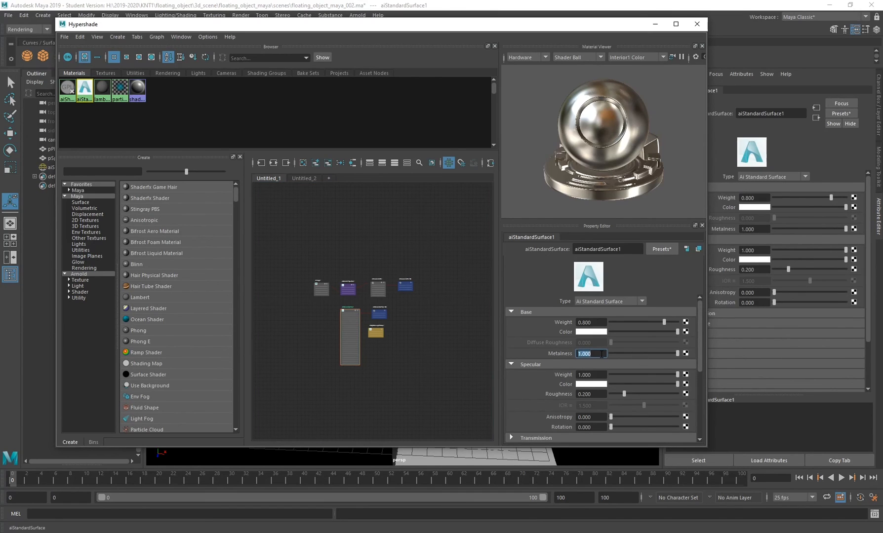
type("0")
key("Return")
left_click(581, 332)
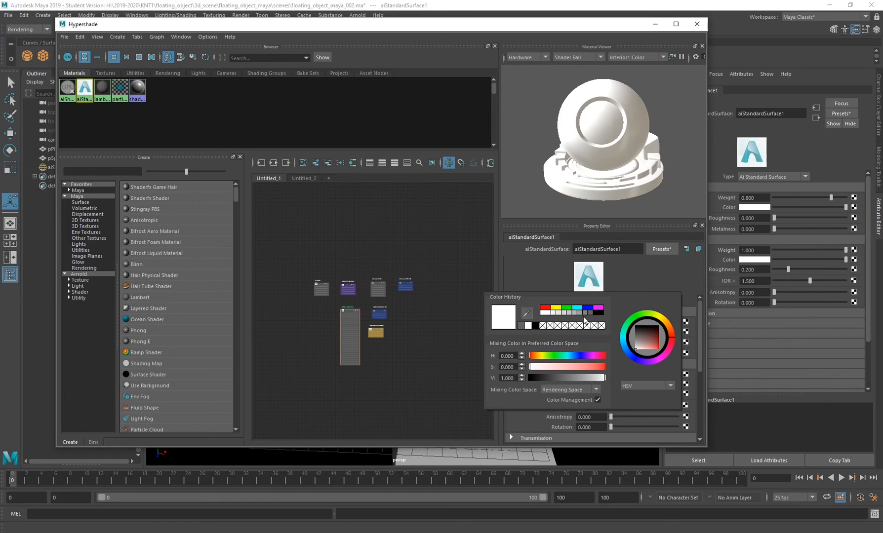
left_click(593, 316)
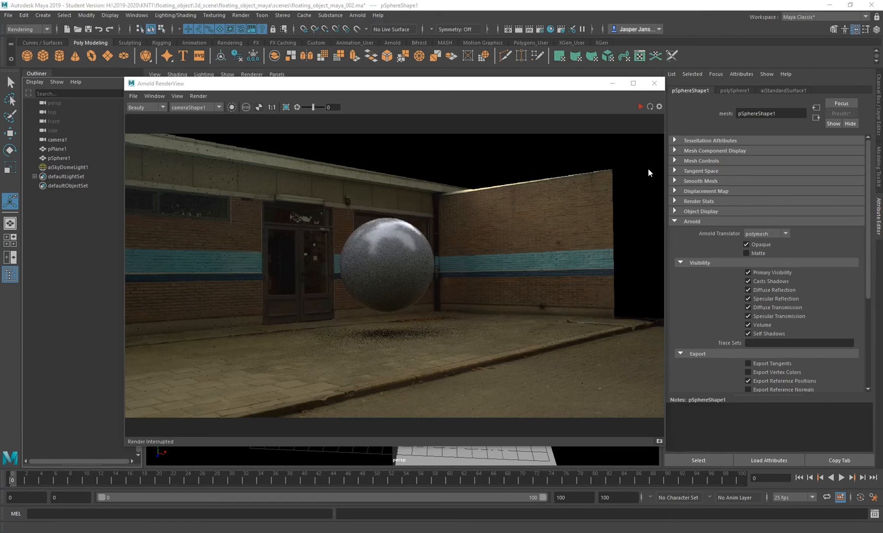
- Rerun the Arnold render and examine the noise in the sphere's shadow in the alpha channel up close
left_click(641, 107)
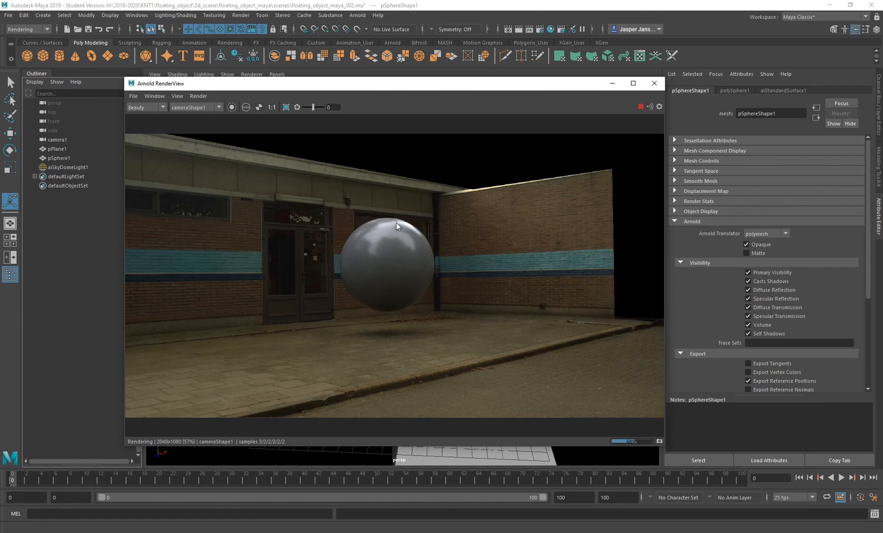
left_click(256, 110)
scroll(361, 358, "up", 8)
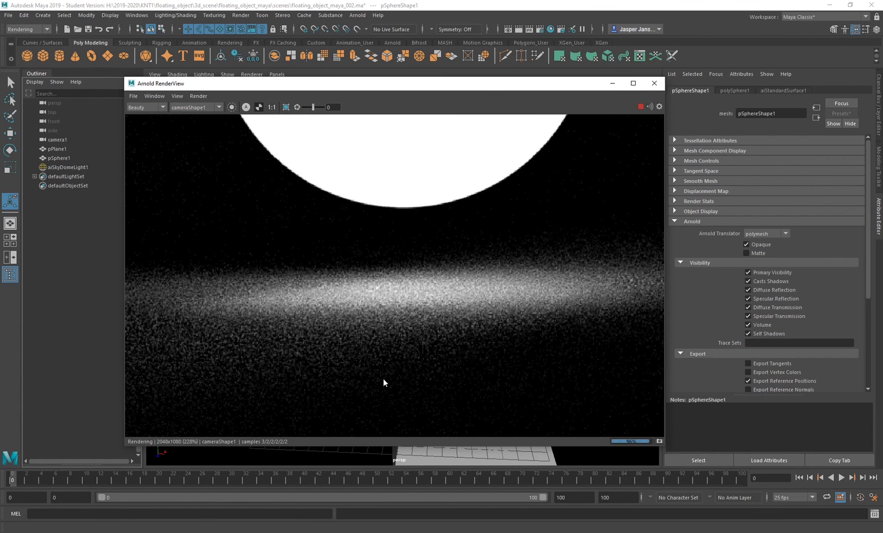
scroll(288, 346, "up", 2)
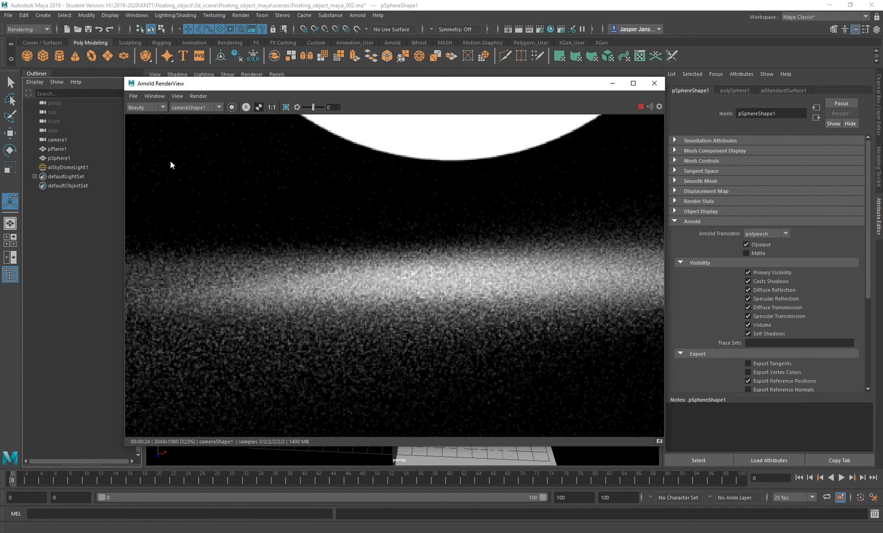
- Draw a crop render region over part of the sphere's shadow and set the Samples of aiSkyDomeLight1 to 4
left_click(62, 168)
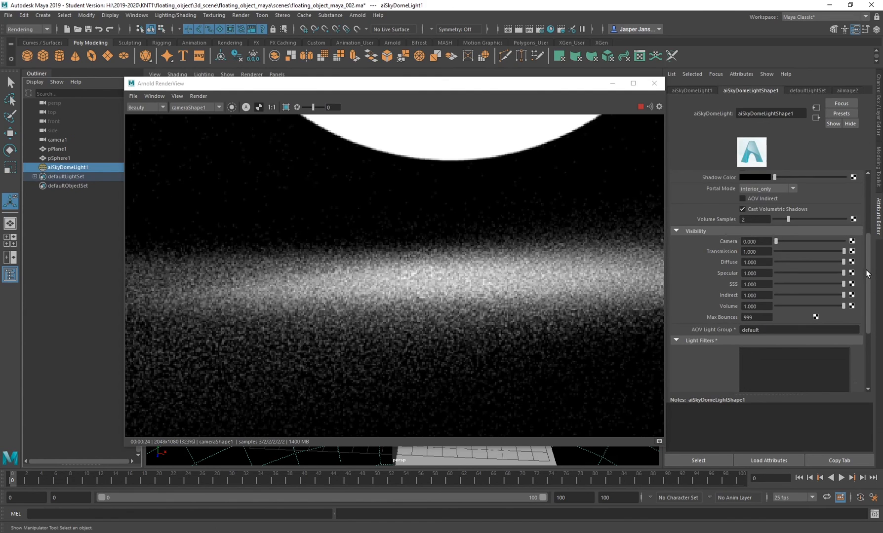
scroll(864, 256, "up", 5)
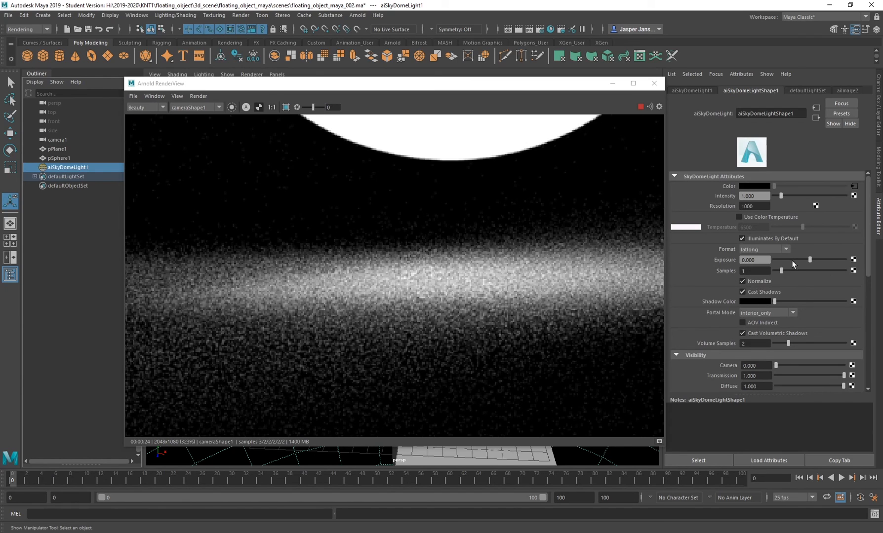
left_click(286, 107)
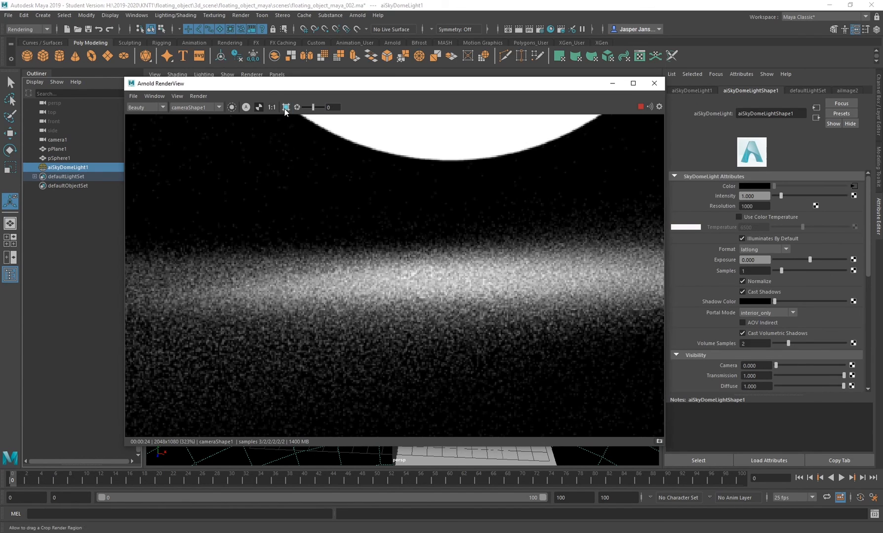
left_click_drag(212, 217, 443, 404)
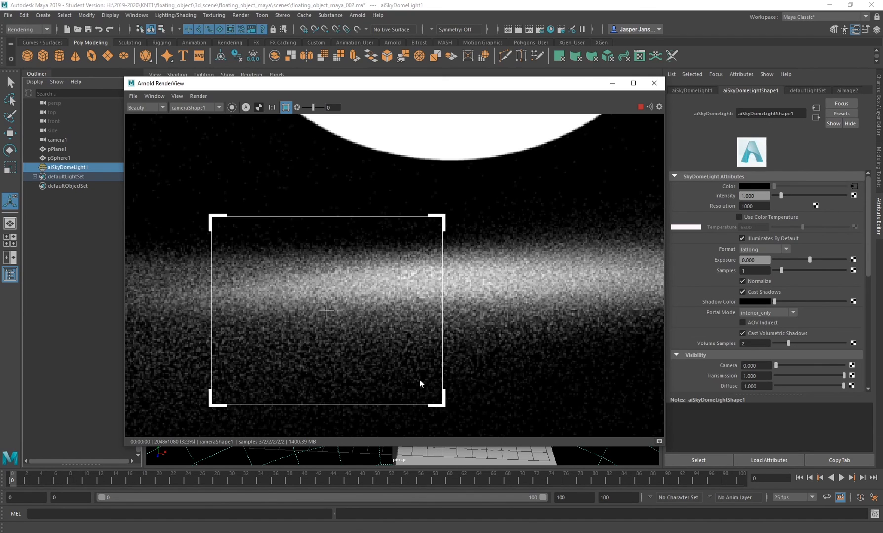
left_click(751, 271)
type("4")
key("Return")
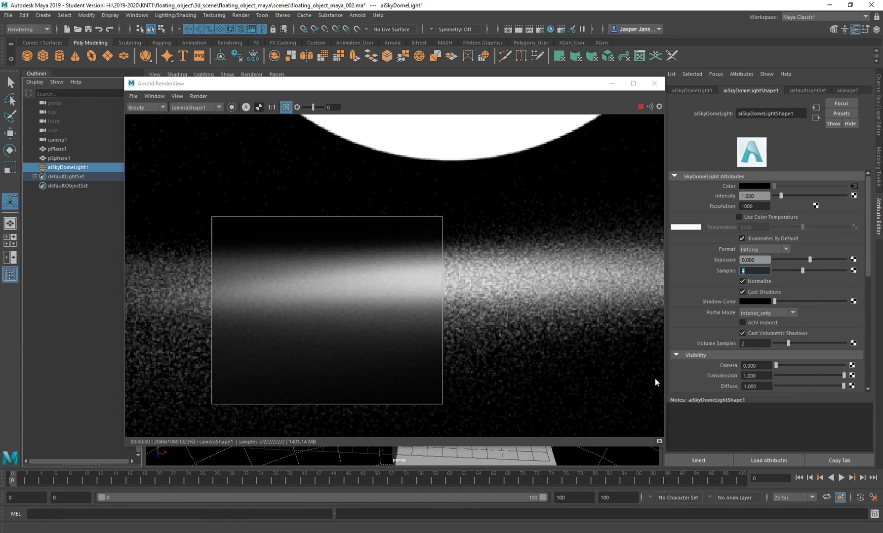
scroll(245, 295, "up", 2)
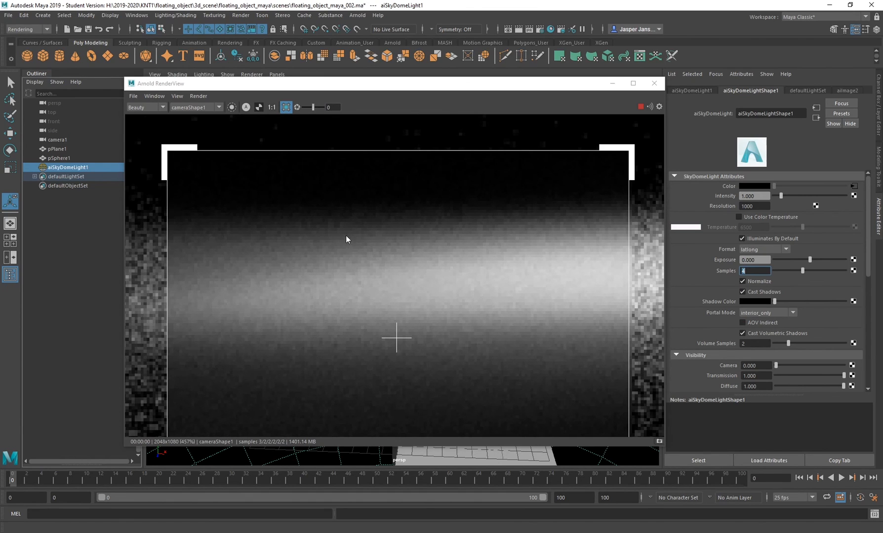
- Set the Samples of aiSkyDomeLight1 to 6
scroll(346, 239, "down", 1)
type("46")
key("BackSpace")
type("6")
key("Return")
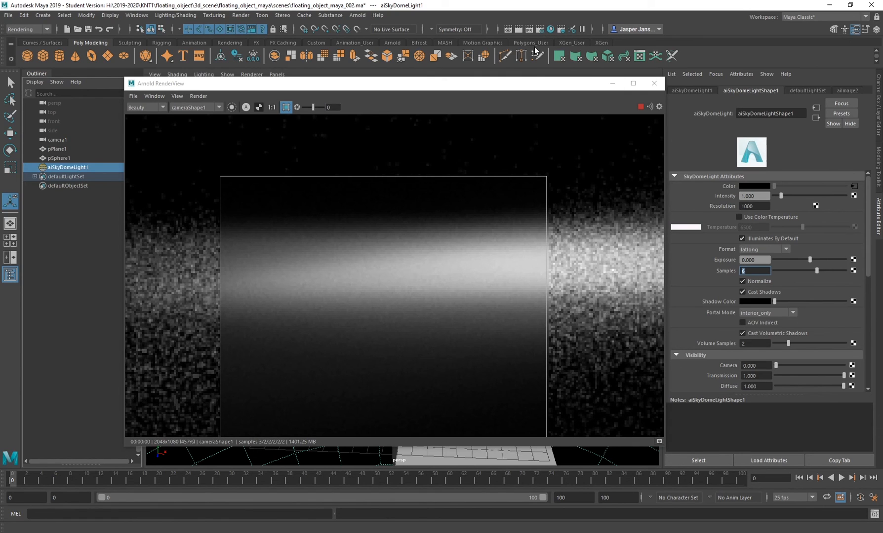
- In the Arnold render settings, set Diffuse and Specular samples to 3 and Transmission, SSS and Volume Indirect samples to 0
left_click(540, 30)
left_click_drag(150, 61, 667, 92)
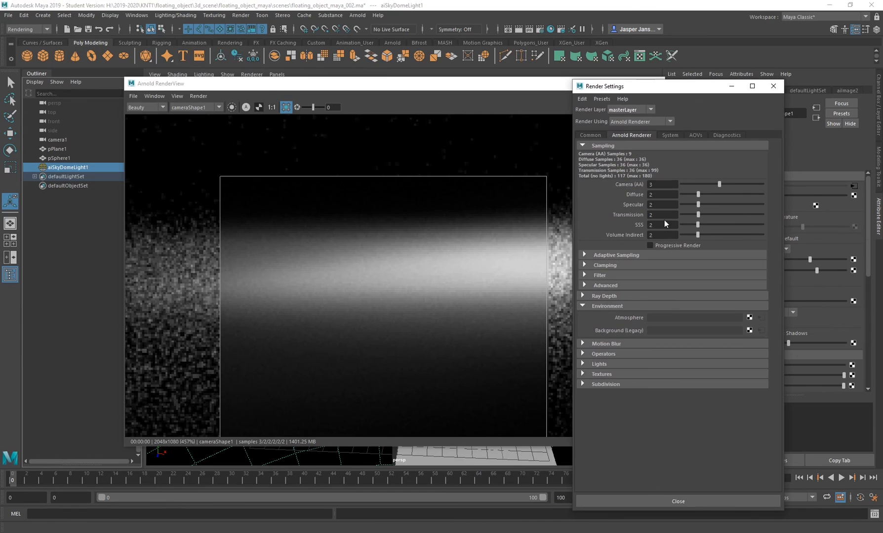
left_click(670, 195)
type("3")
key("Tab")
type("3")
key("Tab")
type("0")
key("Tab")
type("0")
key("Tab")
type("0")
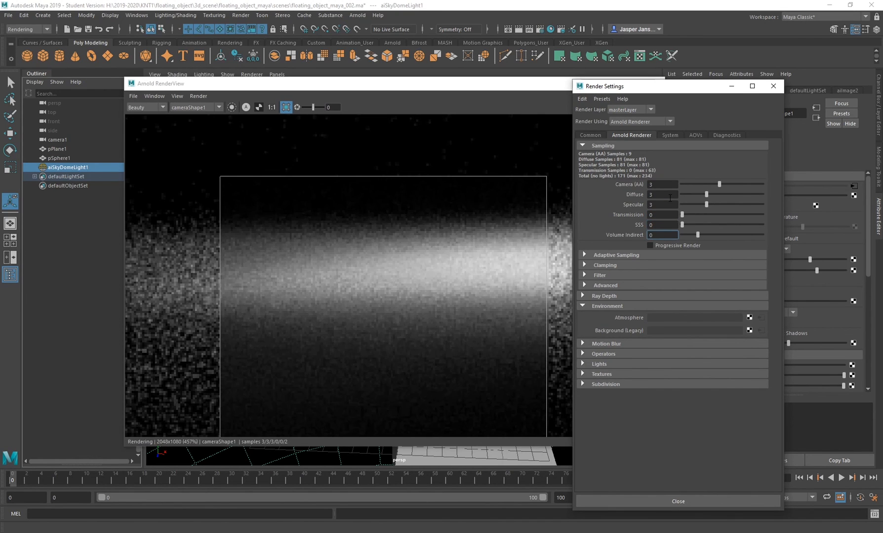
key("Return")
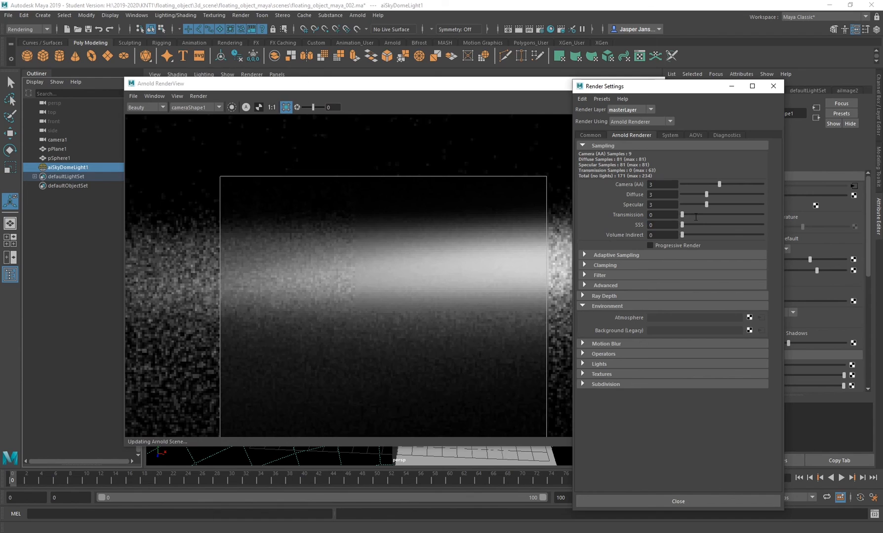
- Set the Camera (AA) samples to 4 and check the shadow noise inside the crop region of the alpha render
left_click(661, 185)
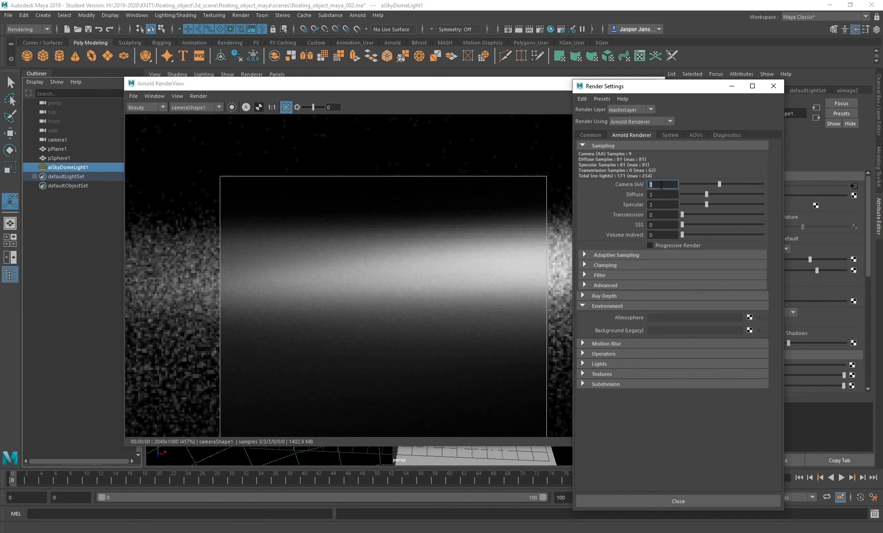
type("4")
key("Return")
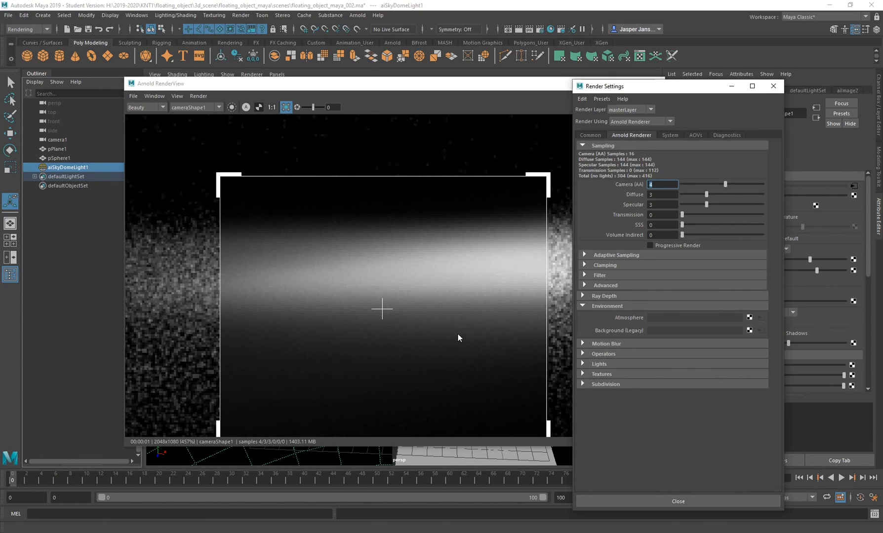
scroll(379, 276, "up", 4)
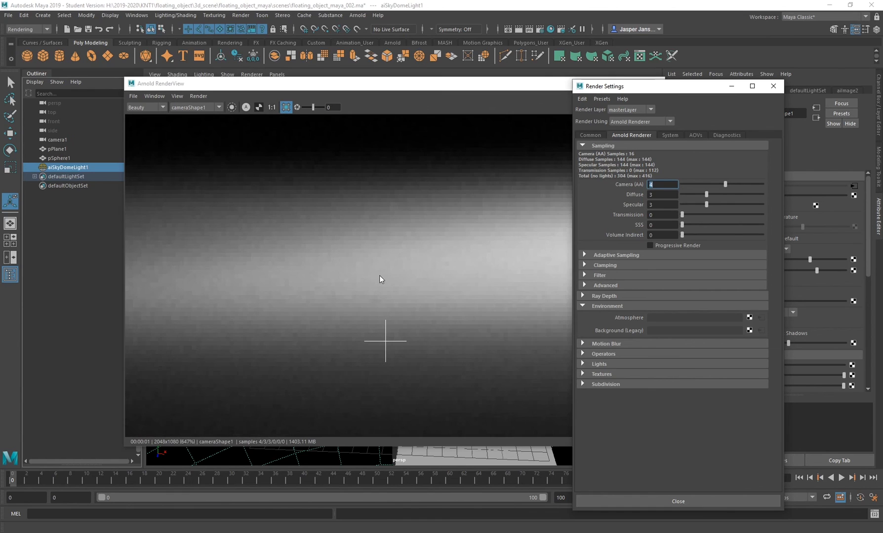
scroll(372, 261, "down", 3)
scroll(360, 254, "down", 2)
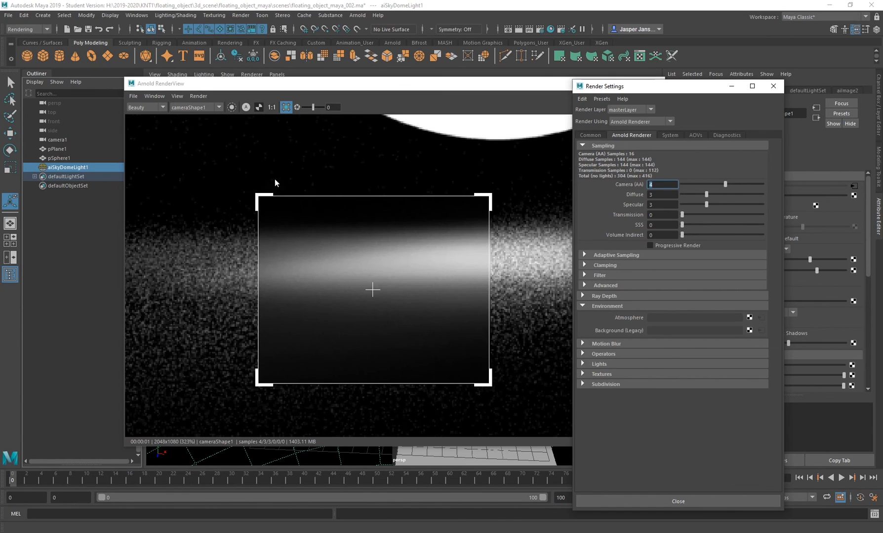
- Return the render to the color view and compare the shadow's noise inside and outside the crop region up close
left_click(259, 107)
scroll(453, 262, "up", 5)
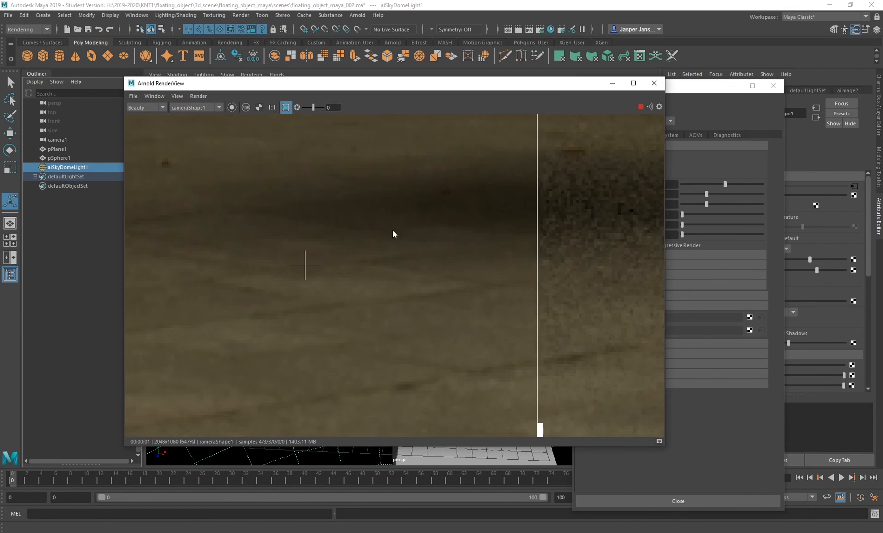
scroll(392, 234, "down", 1)
middle_click_drag(392, 235, 144, 297)
middle_click_drag(501, 240, 290, 292)
- Turn off the crop region to render the full frame, and review the Arnold sampling settings
left_click(286, 108)
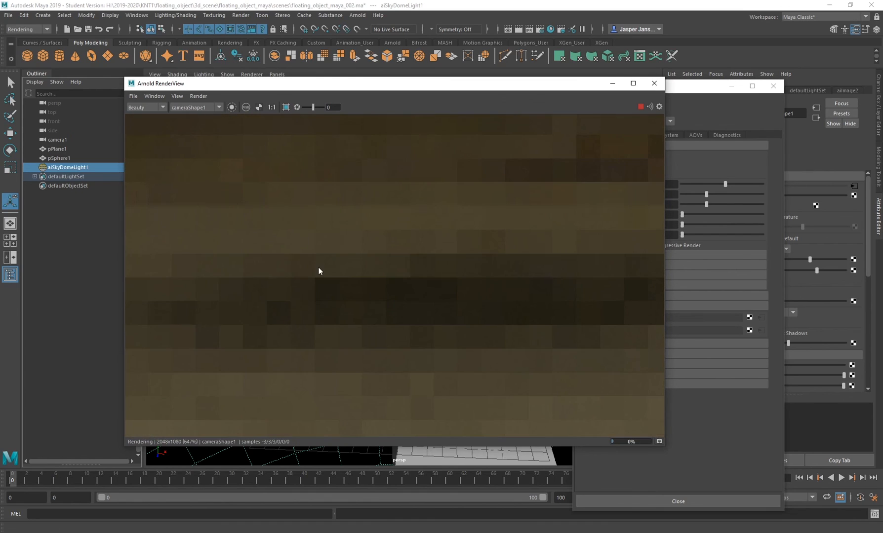
scroll(448, 231, "down", 7)
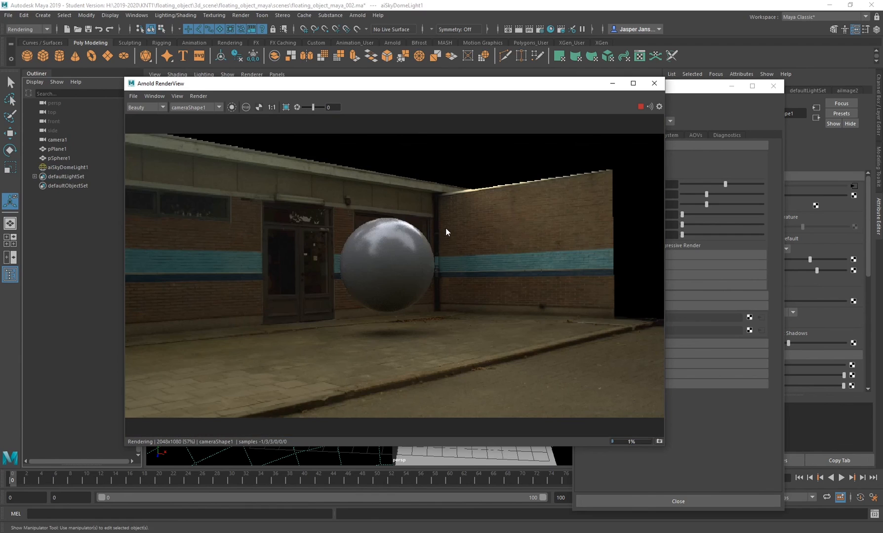
left_click(384, 355)
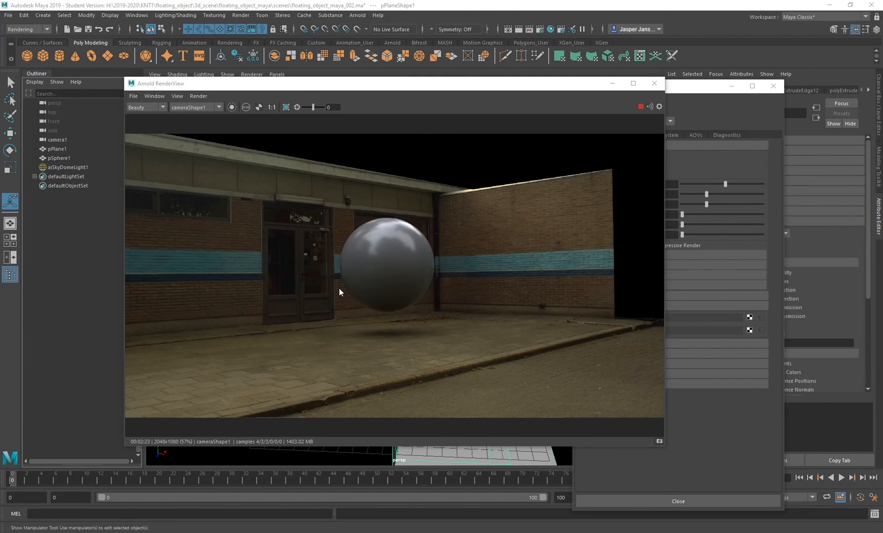
left_click(539, 30)
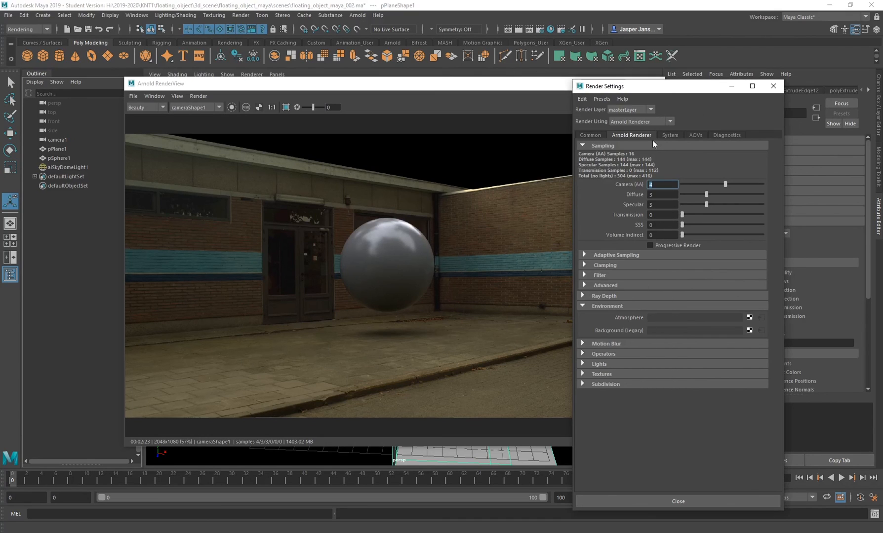
left_click(468, 83)
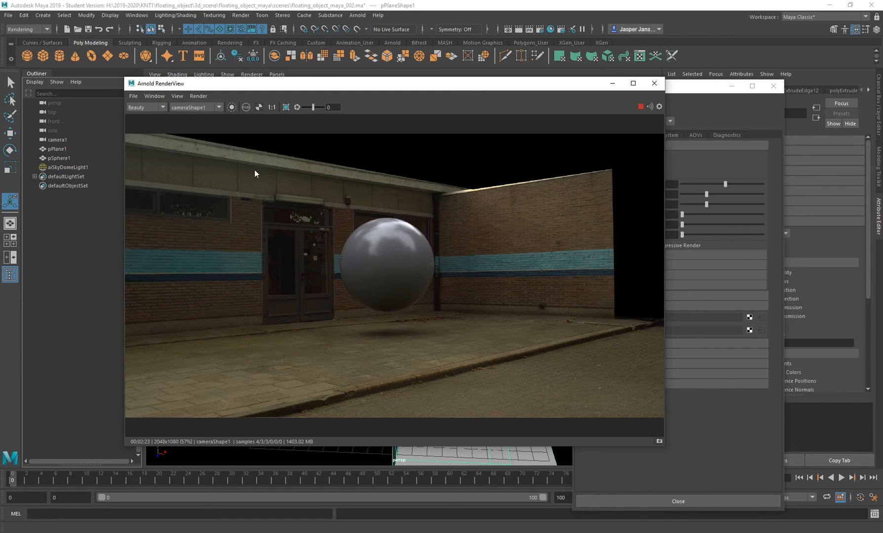
- Save the rendered image as 3d_scene.exr in the 3d_scene folder
left_click(133, 96)
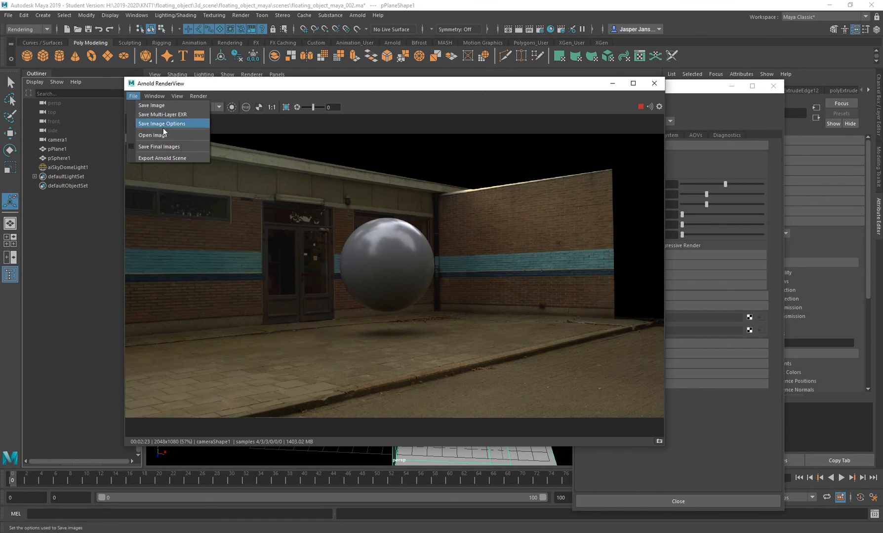
left_click(165, 105)
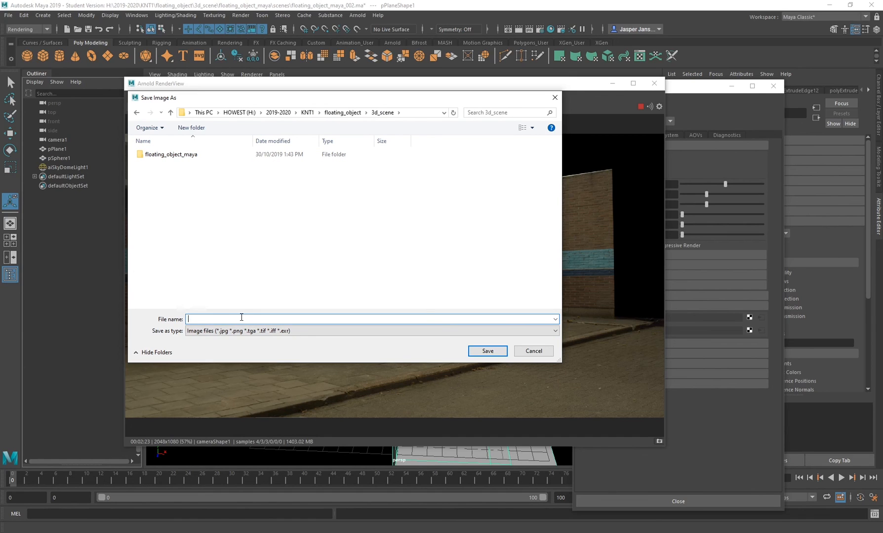
type("3d_scene.exr")
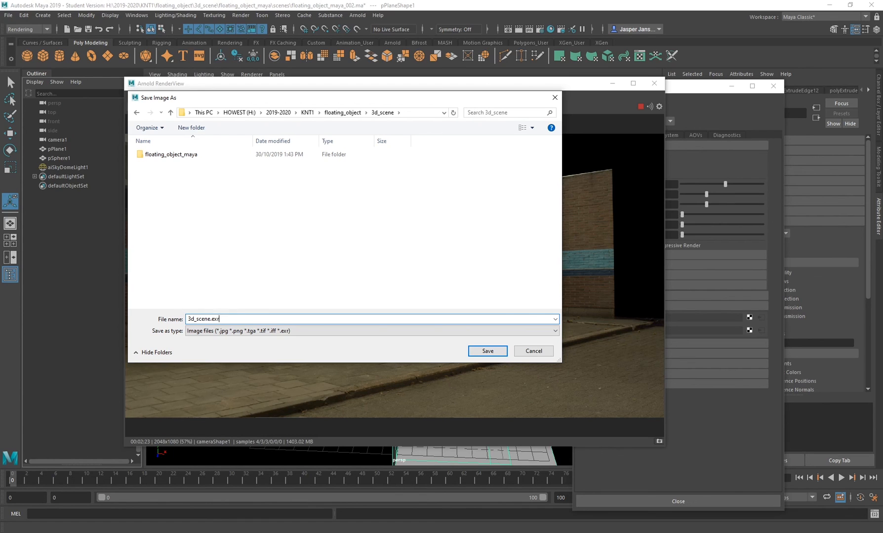